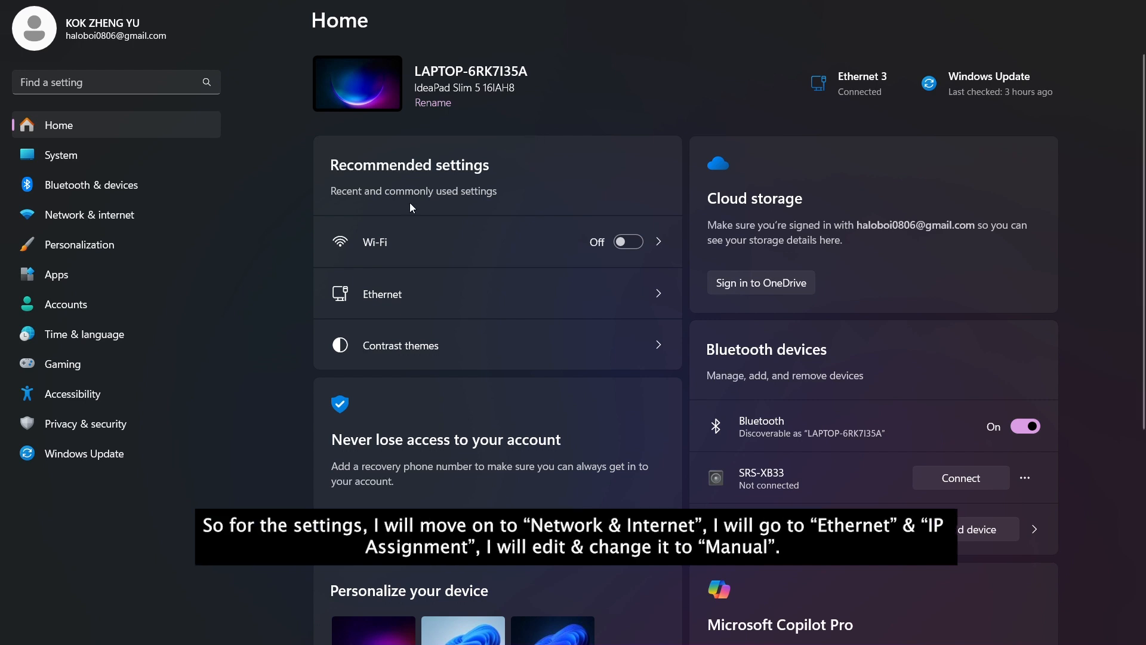
Switch the Ethernet adapter's IP assignment to Manual with IPv4 turned on.
click(81, 217)
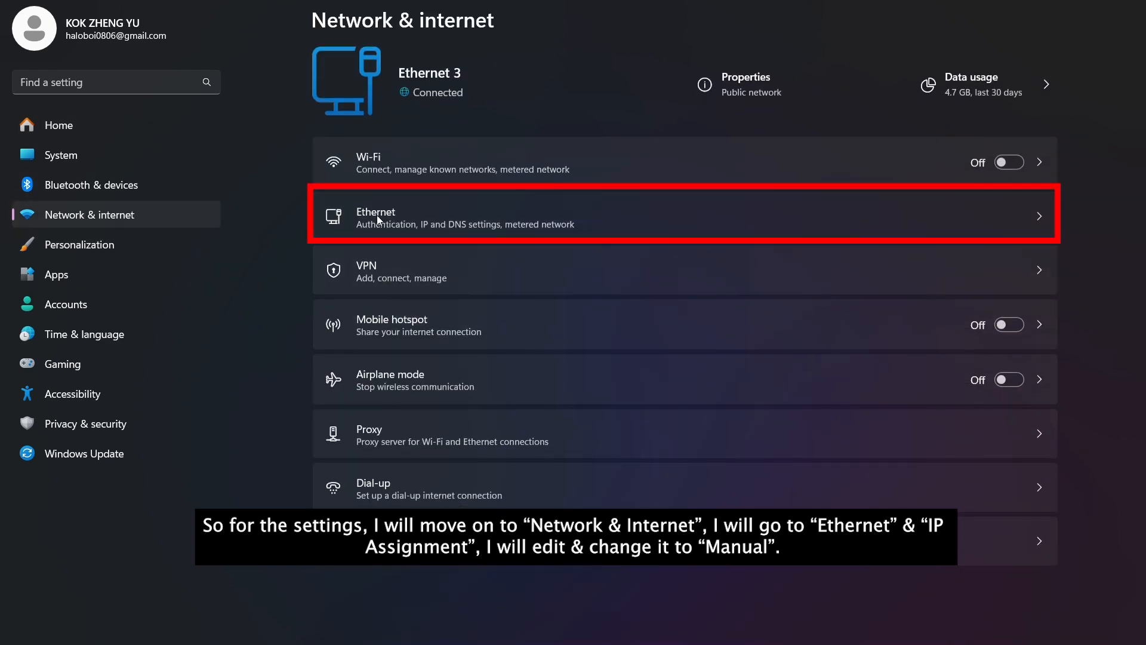
click(379, 215)
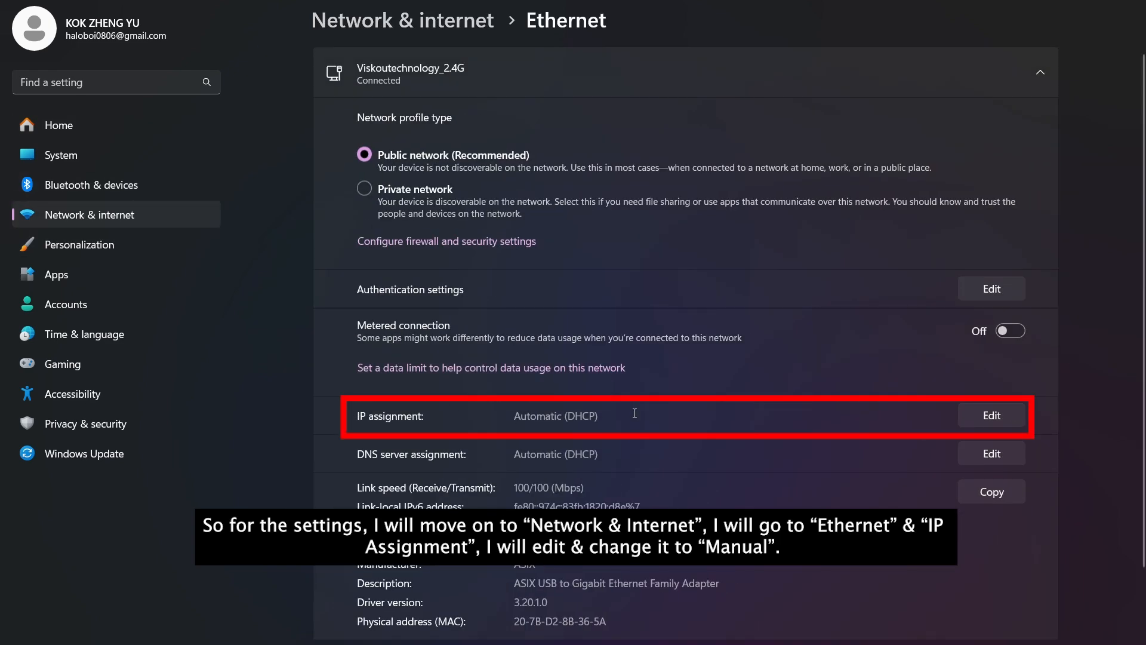
click(976, 417)
click(686, 285)
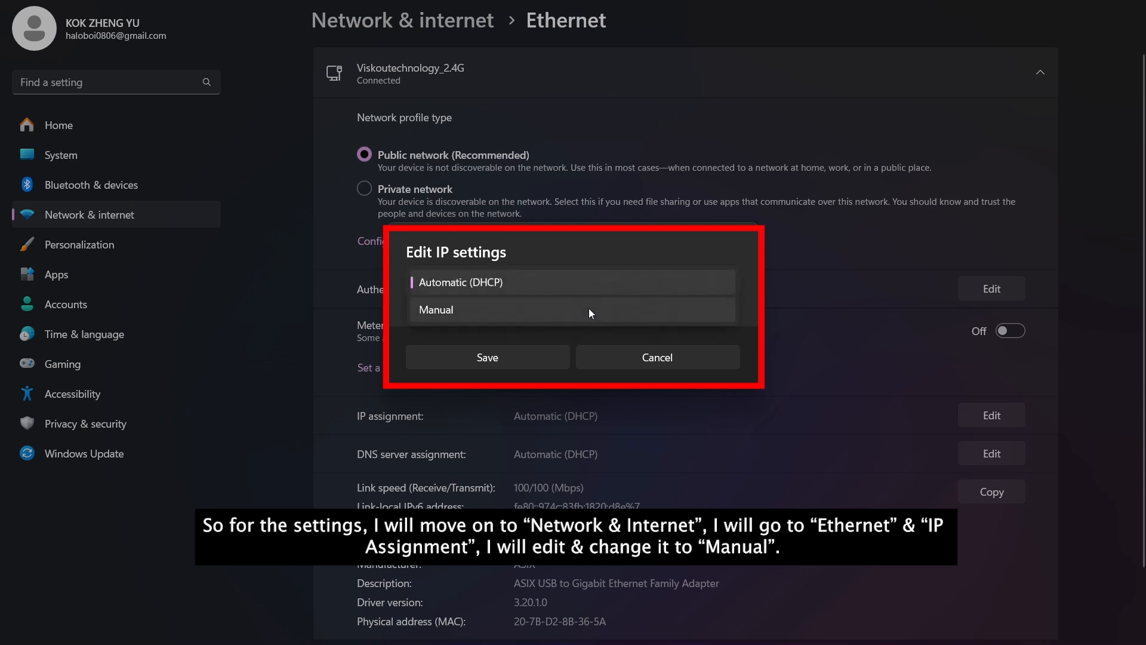
click(589, 309)
click(430, 286)
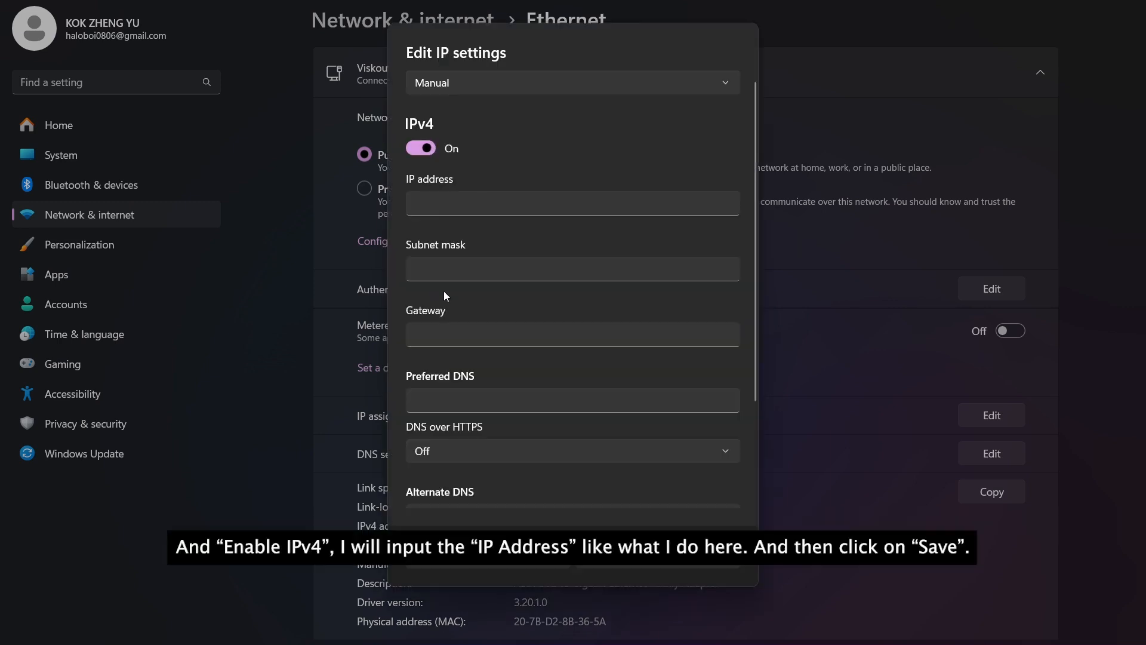
Enter IP 192.168.1.22, mask 255.255.255.0, gateway 192.168.1.1 and DNS 8.8.8.8, then save.
click(463, 211)
text(192.168.1.22)
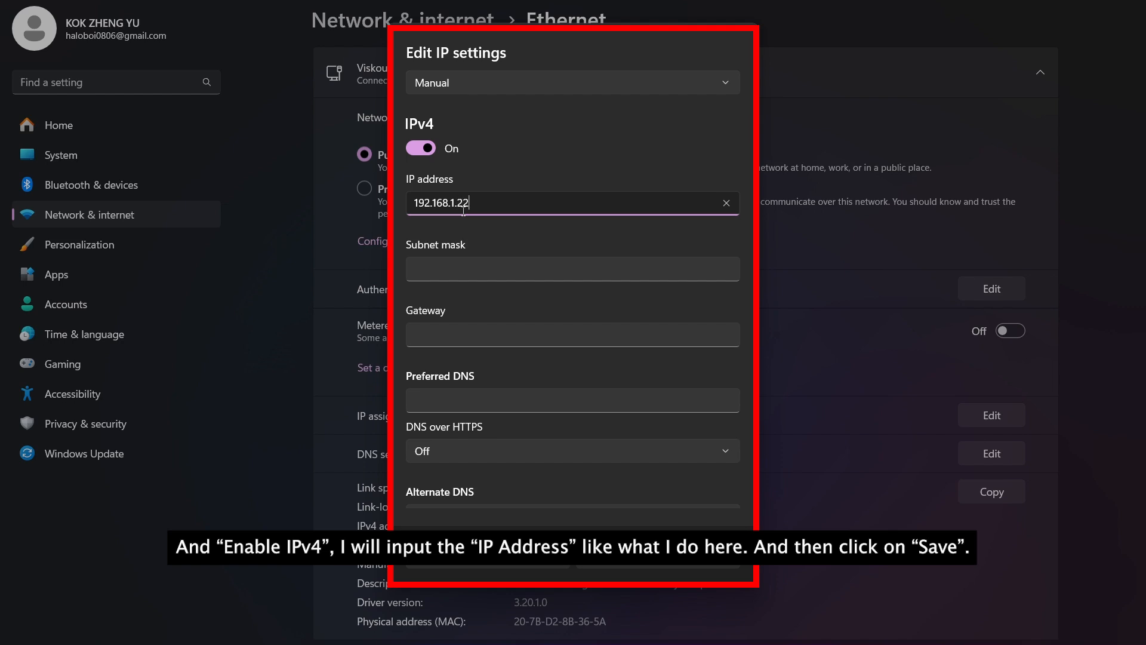
key(Tab)
text(255.255.255.0)
key(Tab)
text(192.168.1.1)
key(Tab)
text(8.8.8.8)
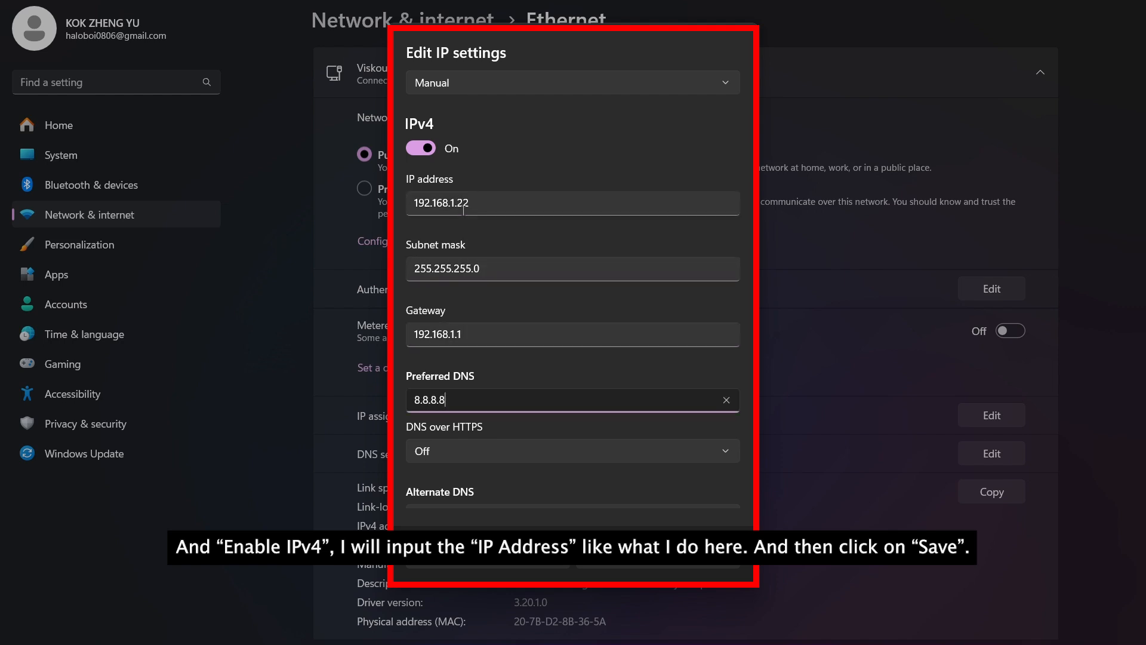
click(506, 564)
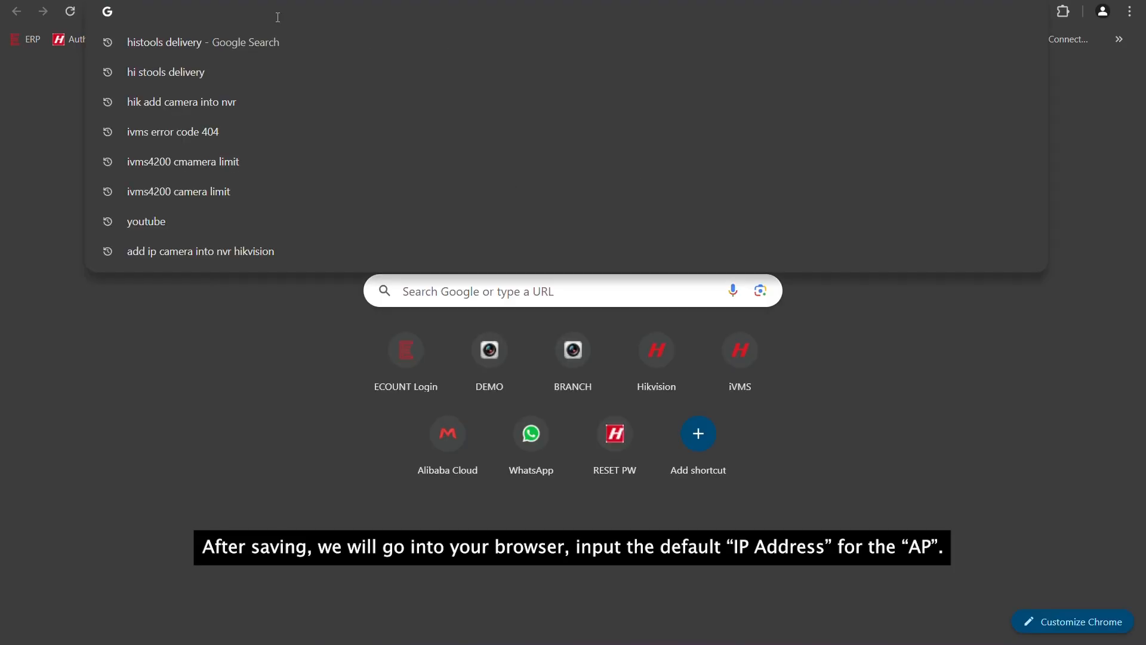
Load the bridge at 192.168.1.35 in Chrome and enter an activation password.
text(192)
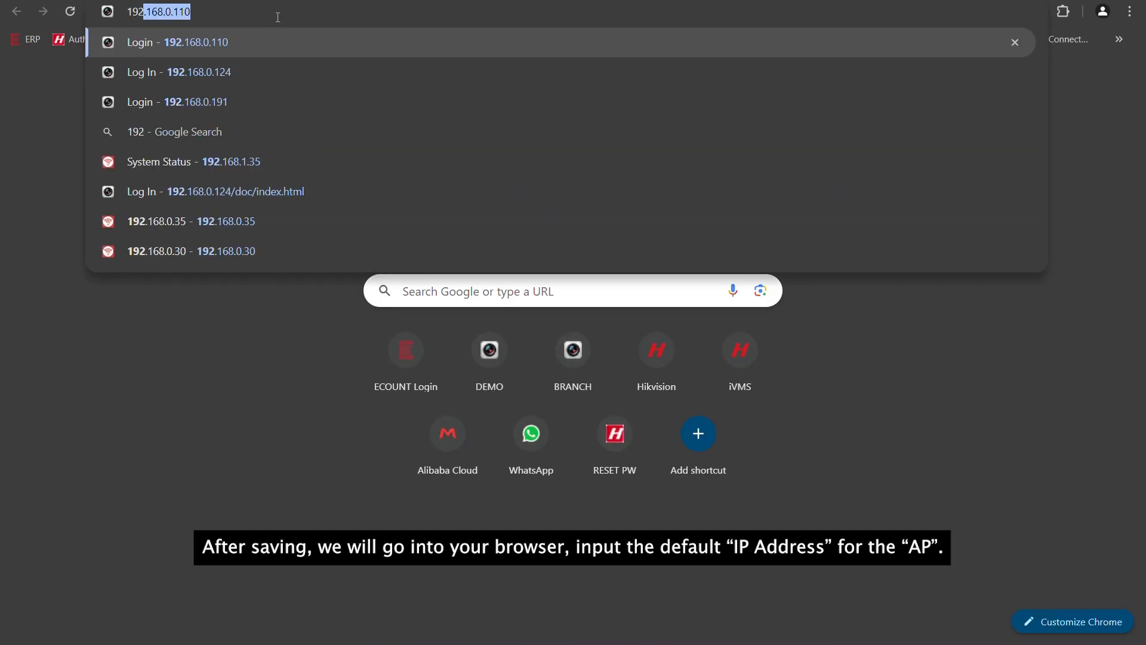
text(.168.1.35)
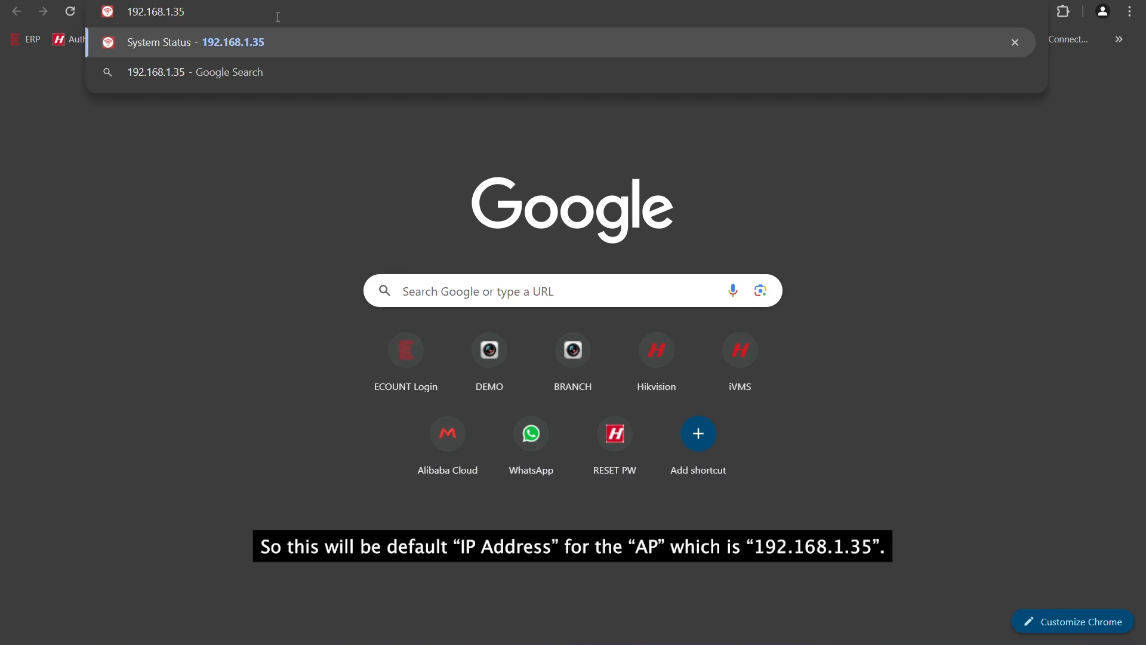
key(Return)
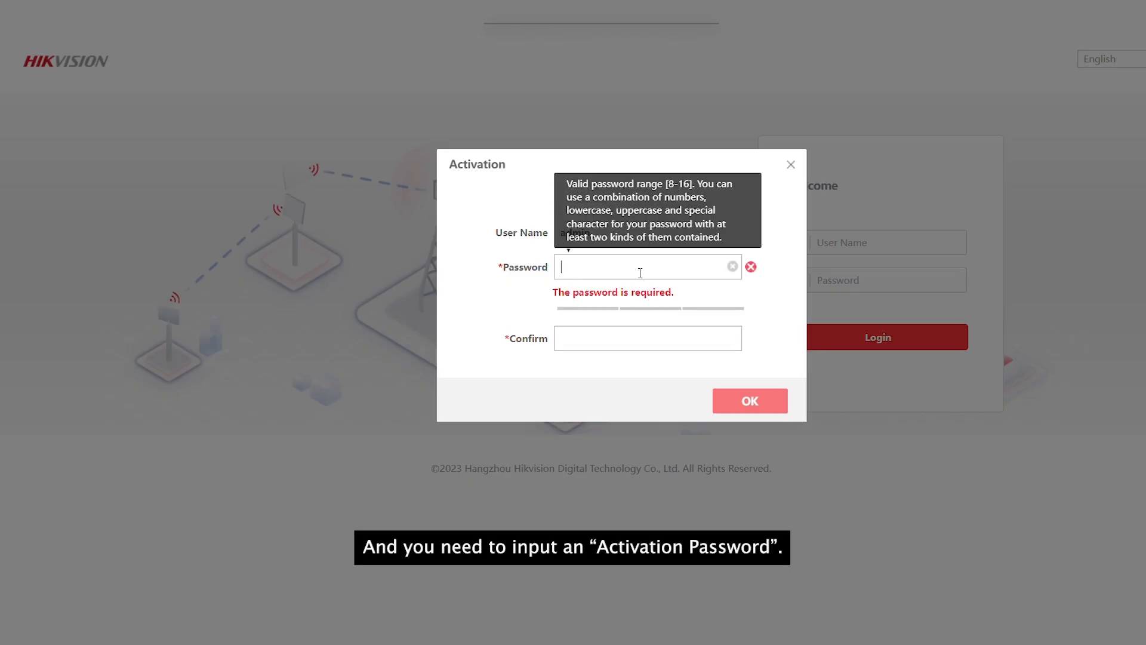
text(a)
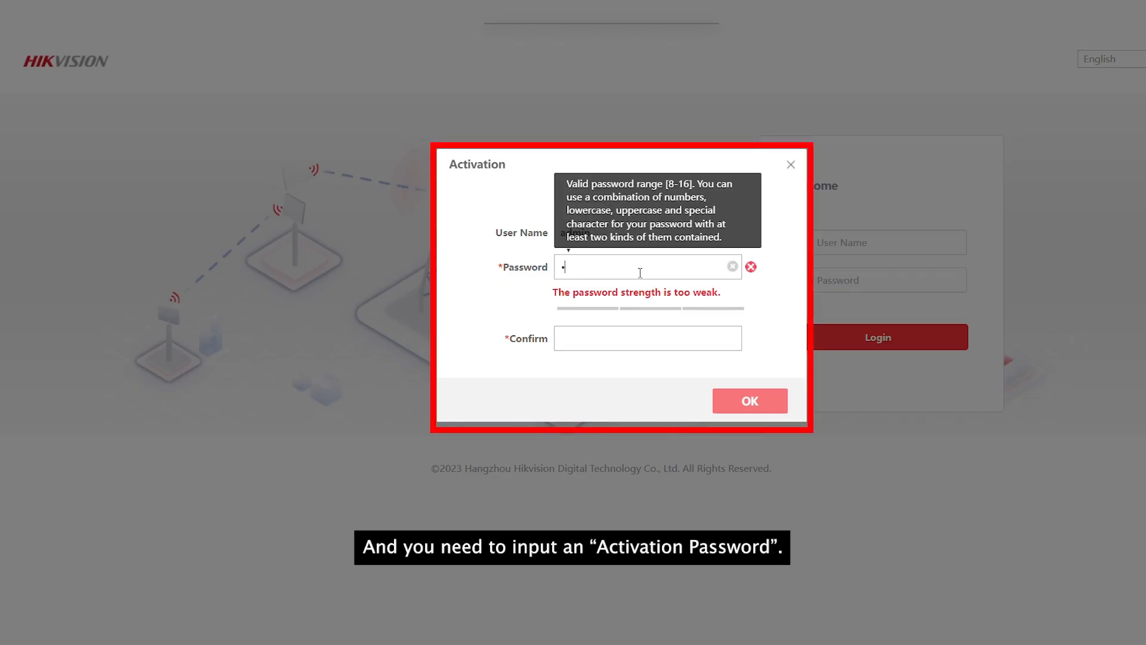
text(bcd1234)
Confirm the activation password and accept the disclaimer.
click(660, 335)
text(admin)
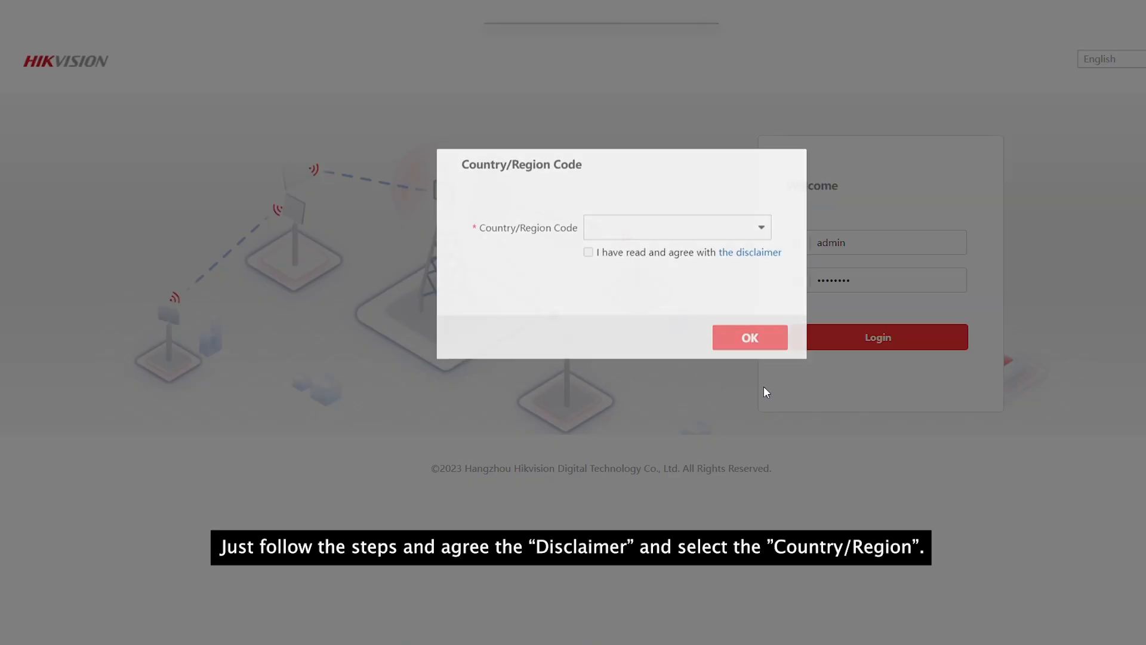
click(760, 253)
click(670, 373)
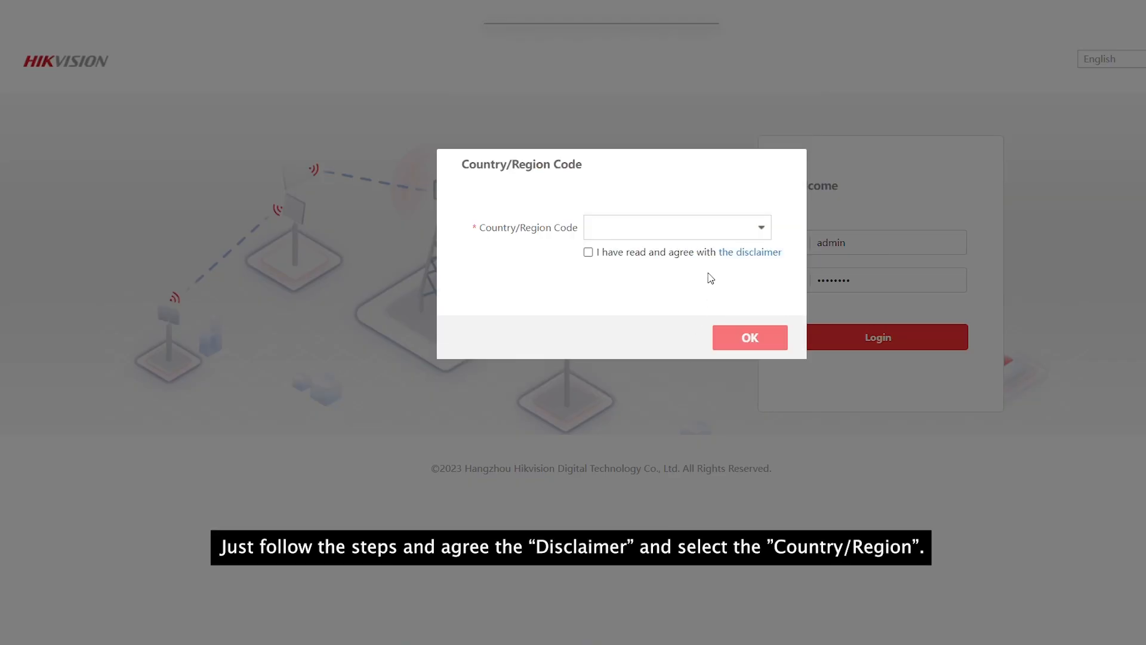
Set the country/region code to Malaysia, agree to the disclaimer and confirm.
click(769, 232)
scroll(680, 365, down, 12)
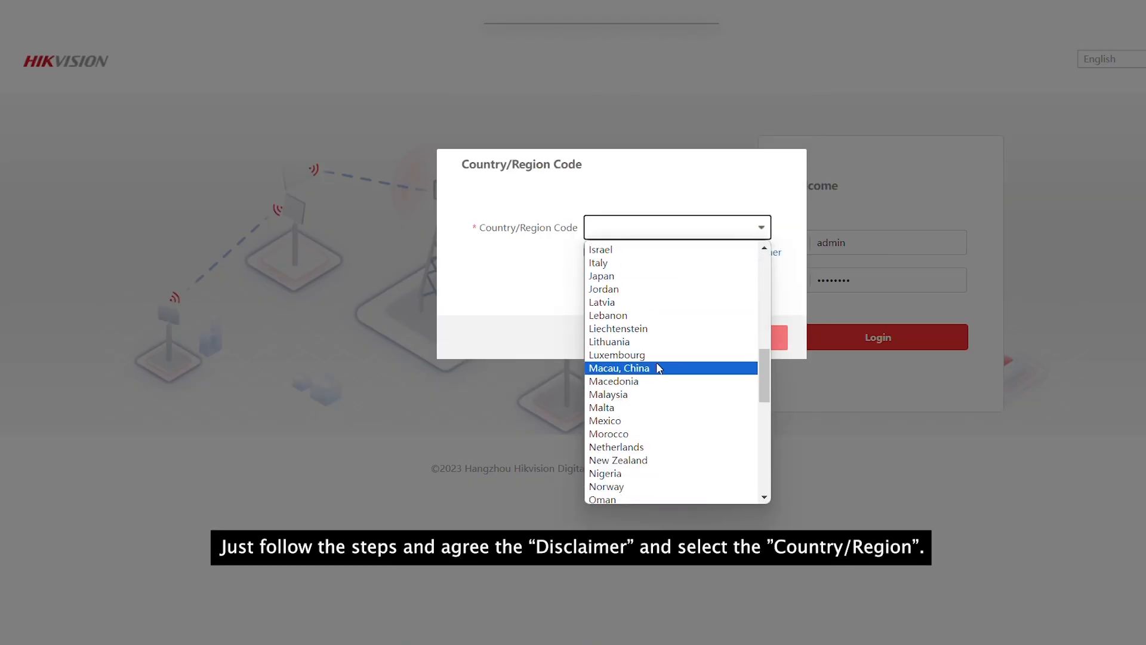
click(657, 377)
click(589, 253)
click(734, 345)
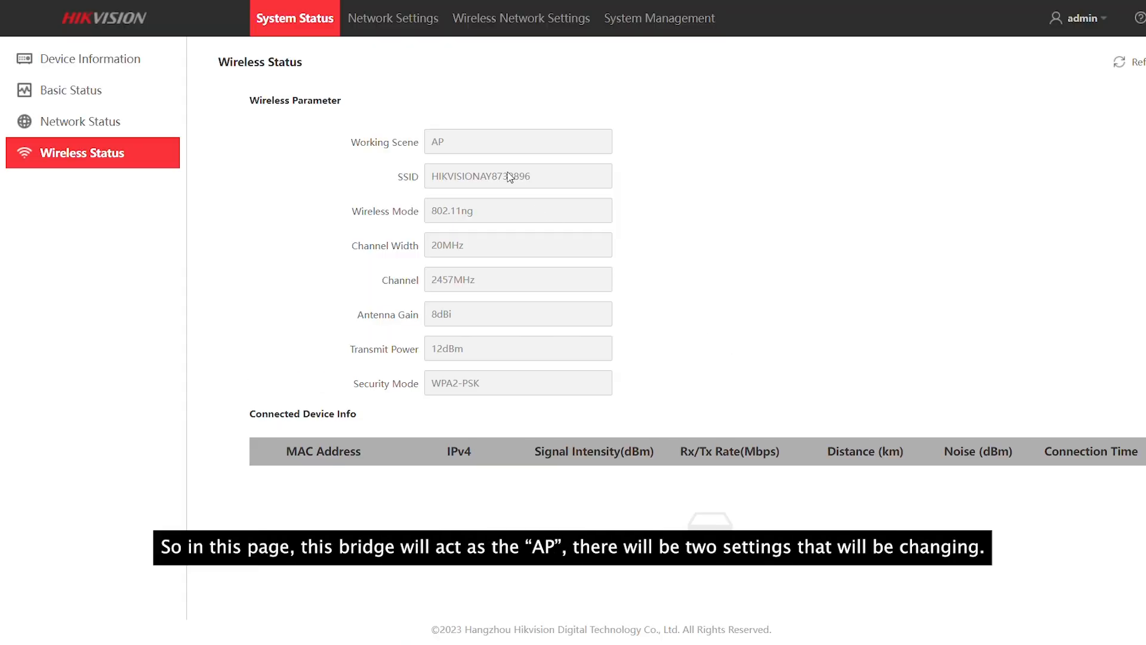
Open the wireless Basic Settings, leaving the working scene on AP.
double_click(437, 142)
click(540, 127)
click(509, 22)
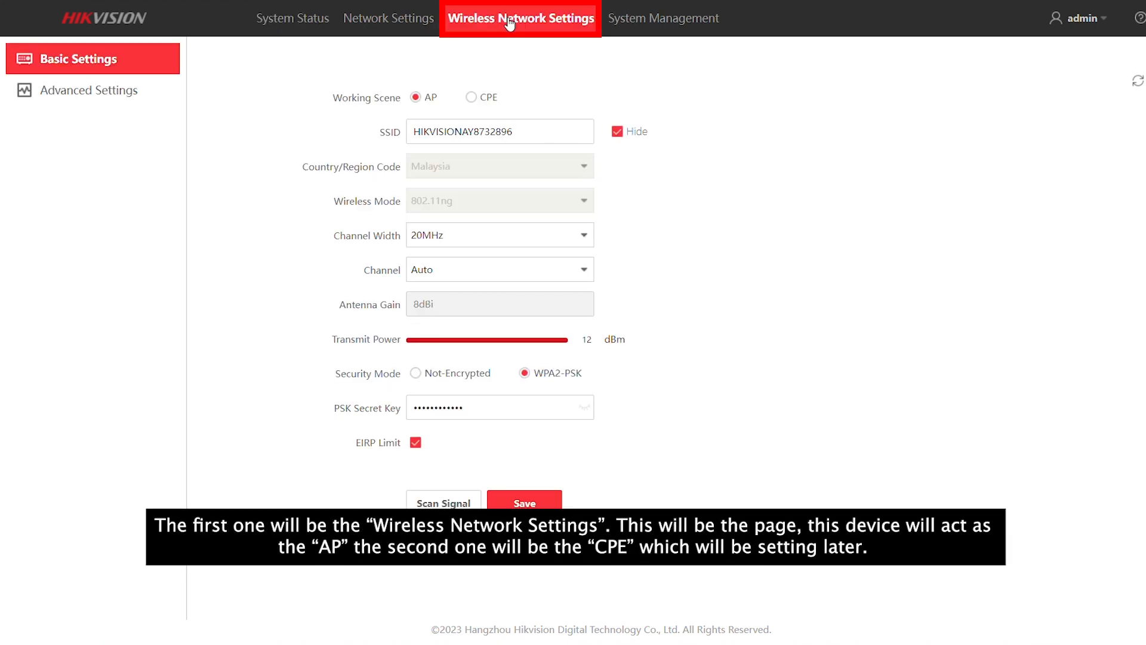
drag(439, 98, 407, 98)
click(521, 97)
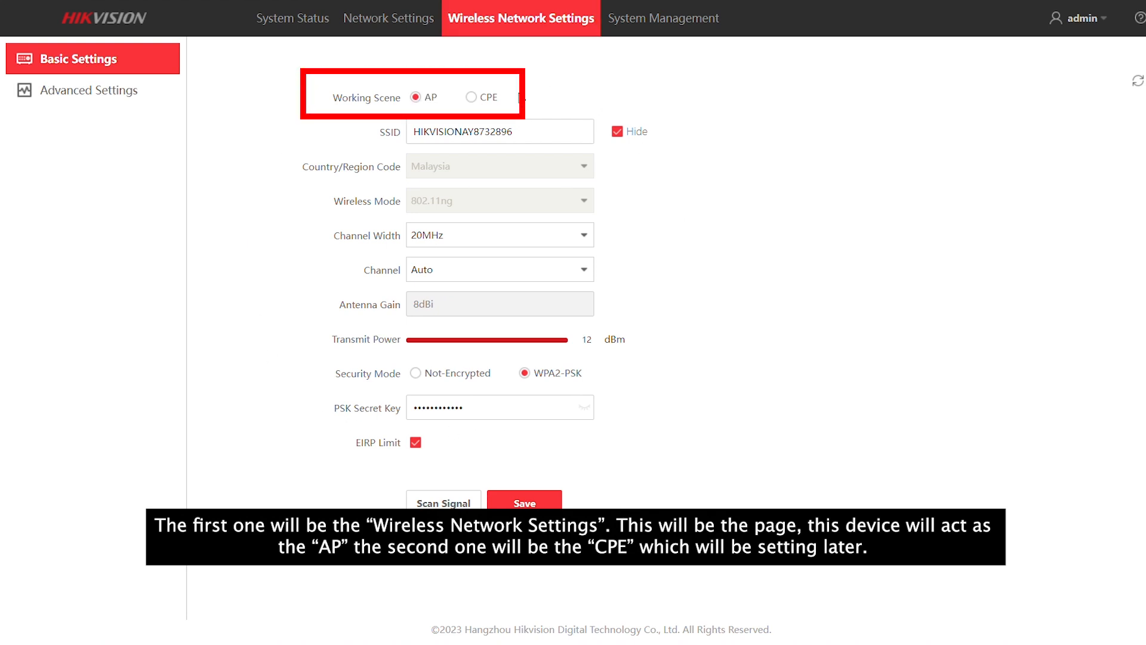
drag(503, 101, 467, 99)
click(750, 155)
Set the SSID to Test, enter a new WPA2-PSK secret key, and save.
drag(562, 132, 407, 126)
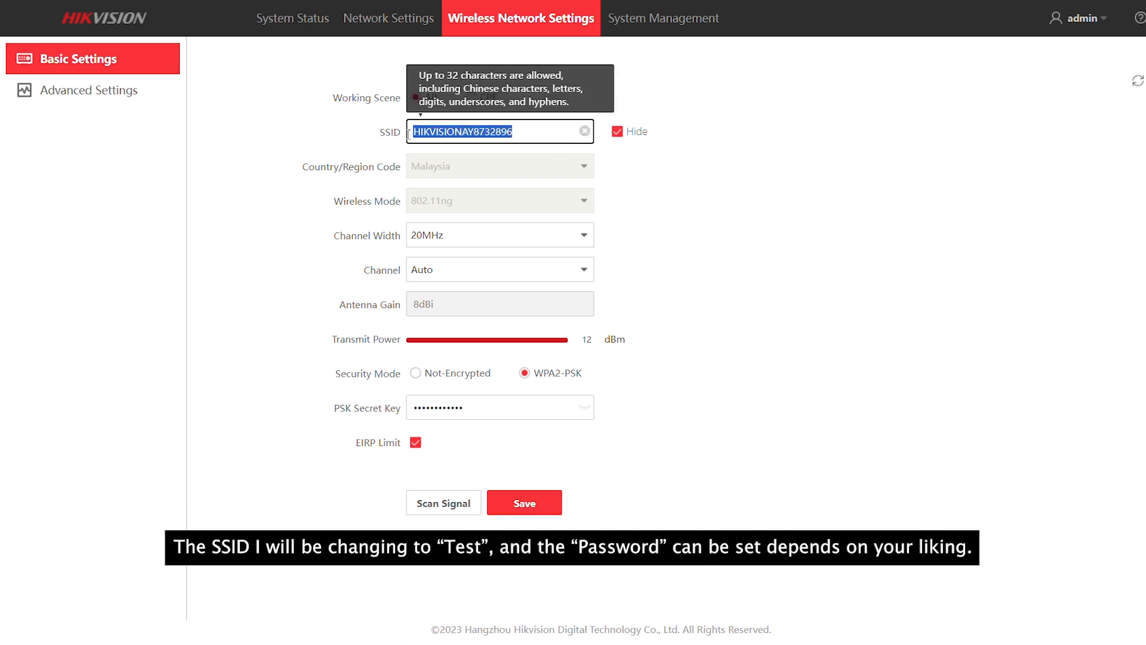
text(Test)
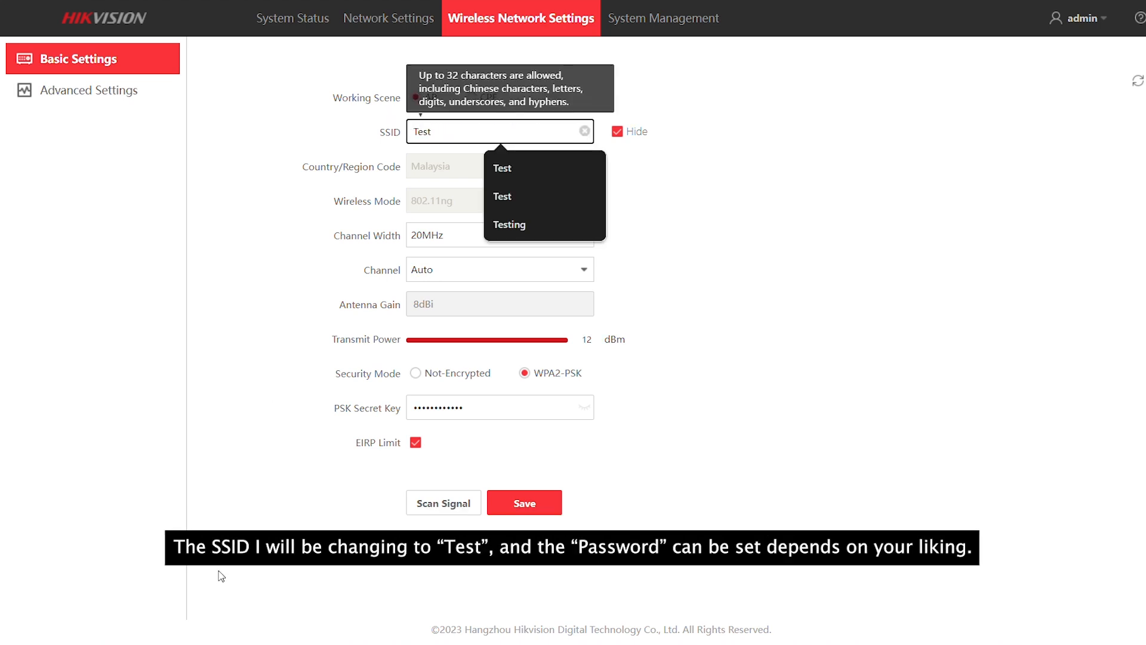
click(583, 407)
drag(535, 407, 385, 414)
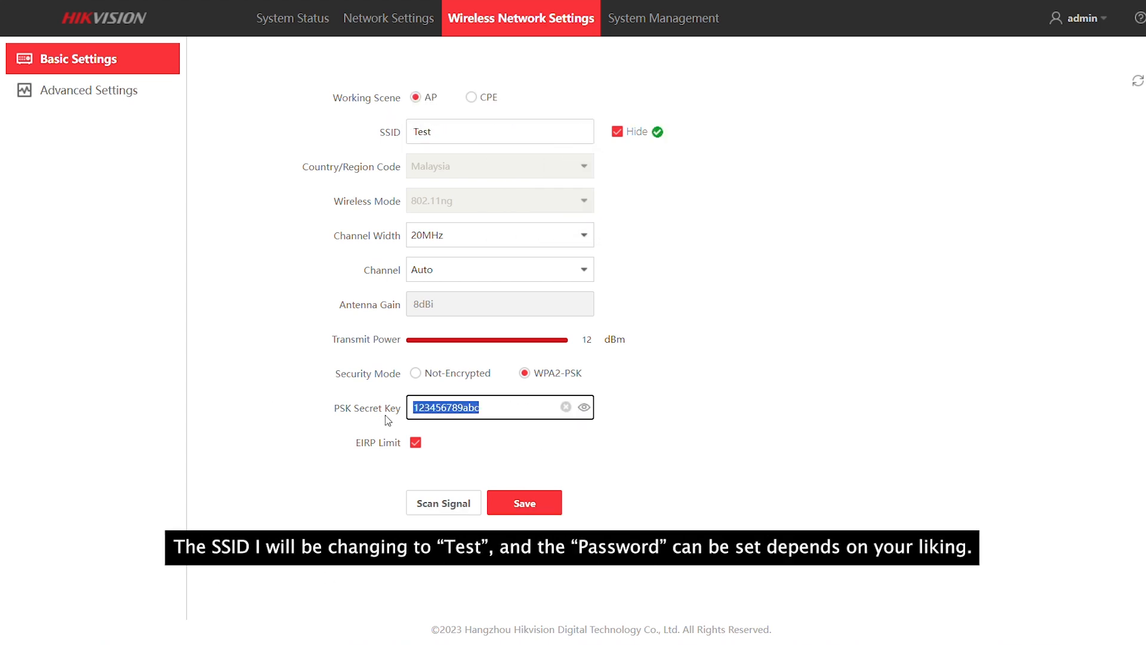
text(H1234567)
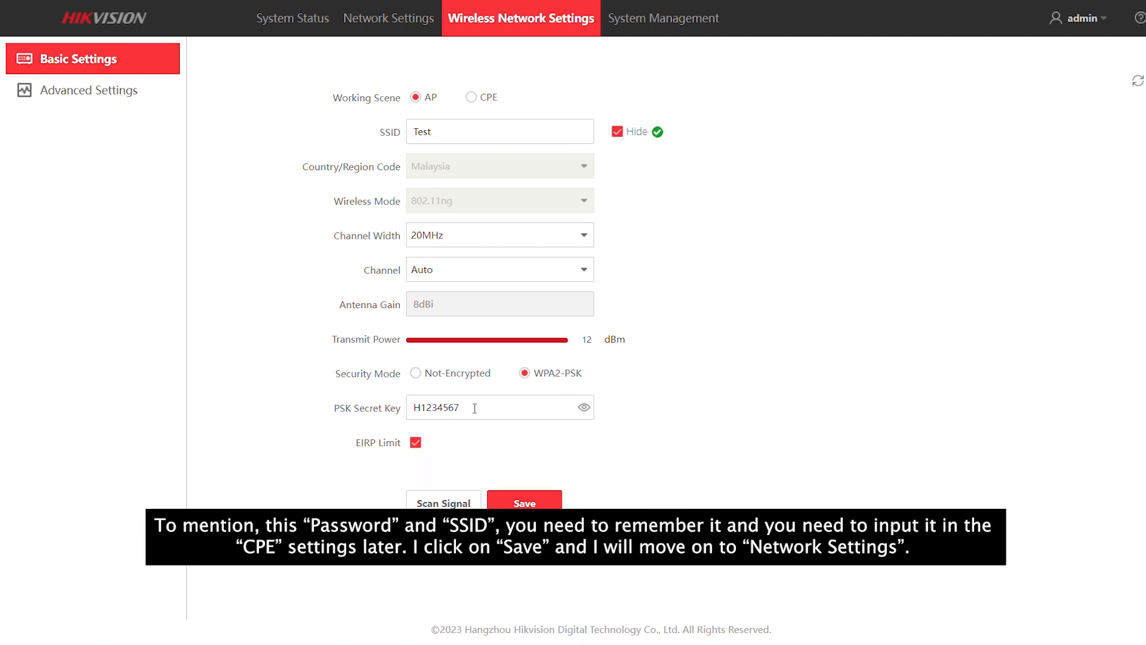
drag(545, 407, 400, 412)
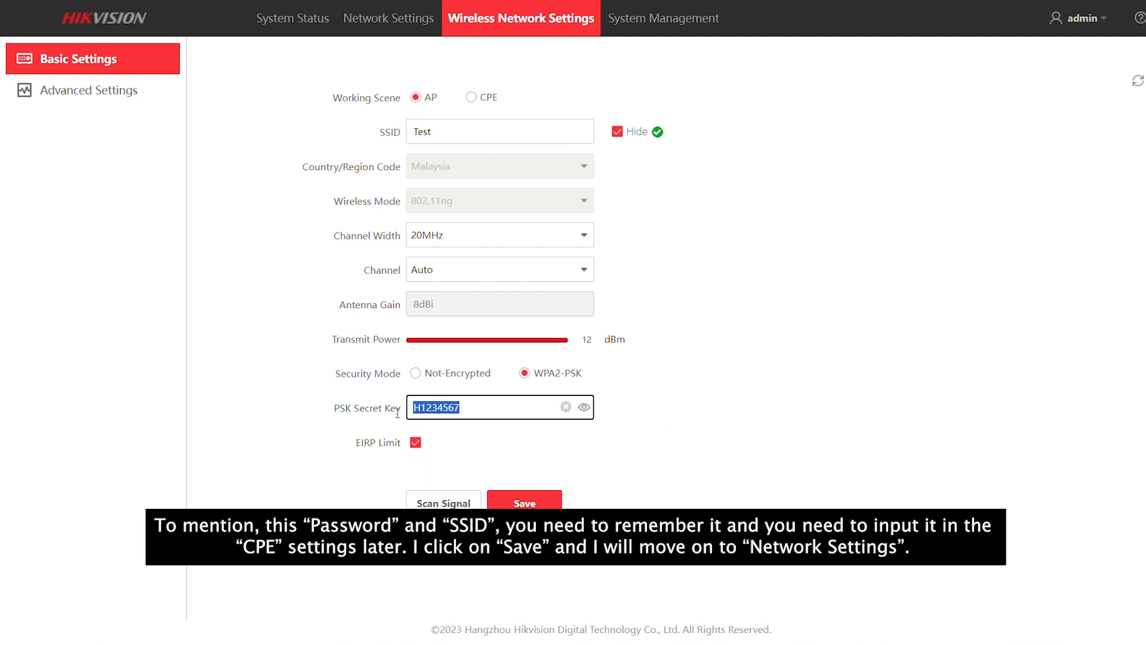
click(453, 132)
click(775, 268)
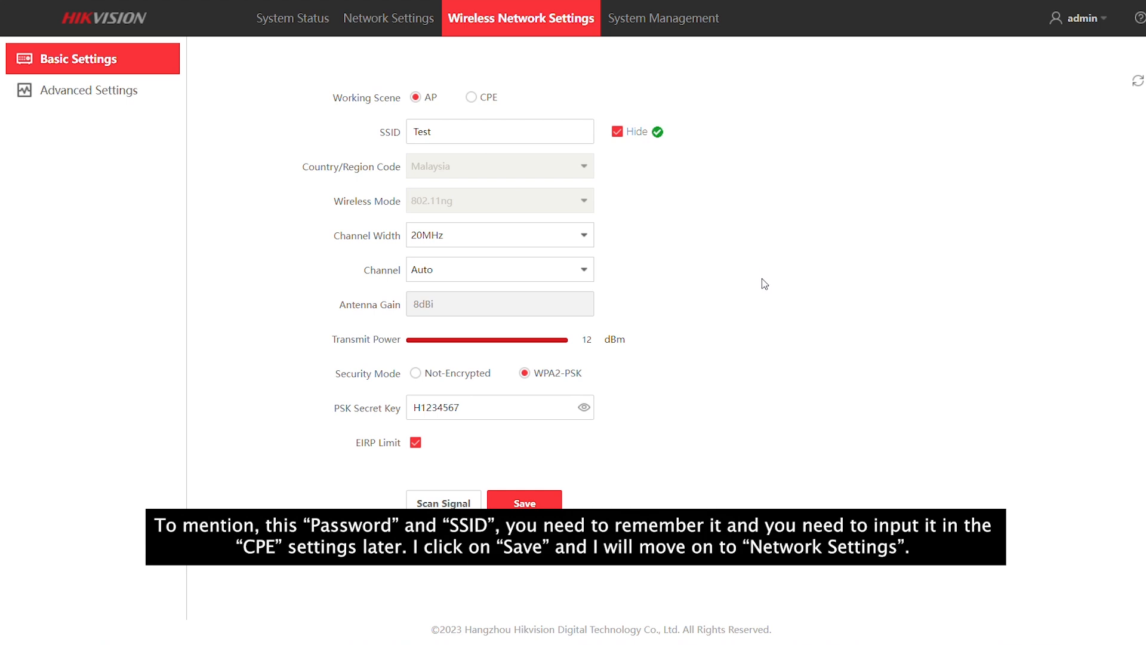
click(529, 503)
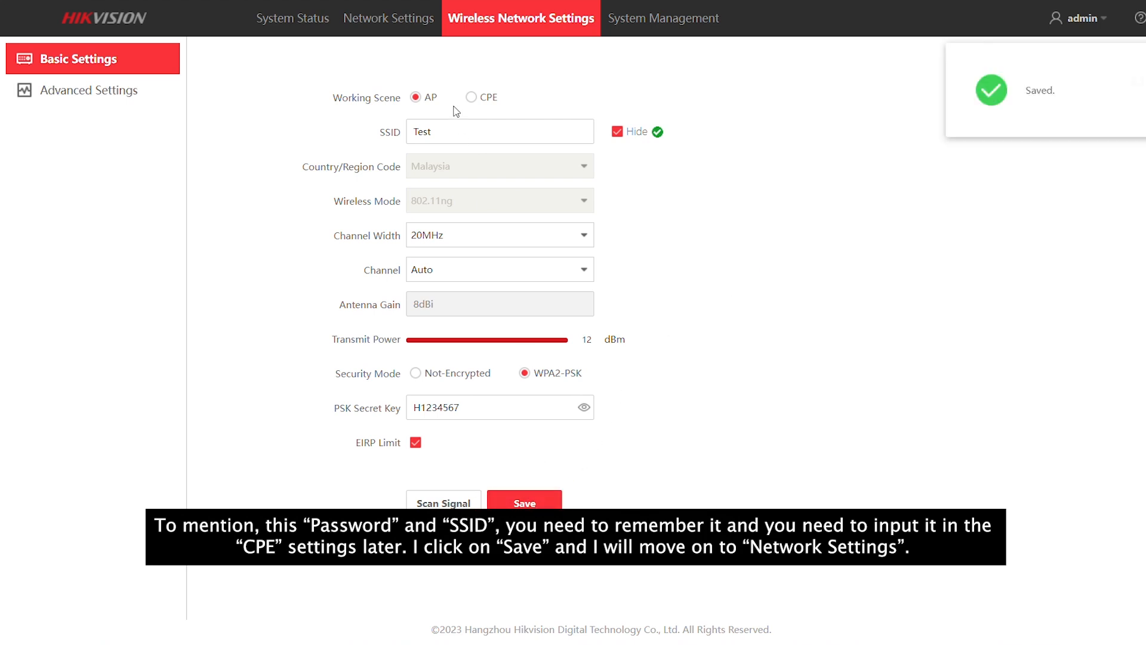
Change the AP's LAN IPv4 to 192.168.0.30 and gateway to 192.168.0.1, then save.
click(394, 31)
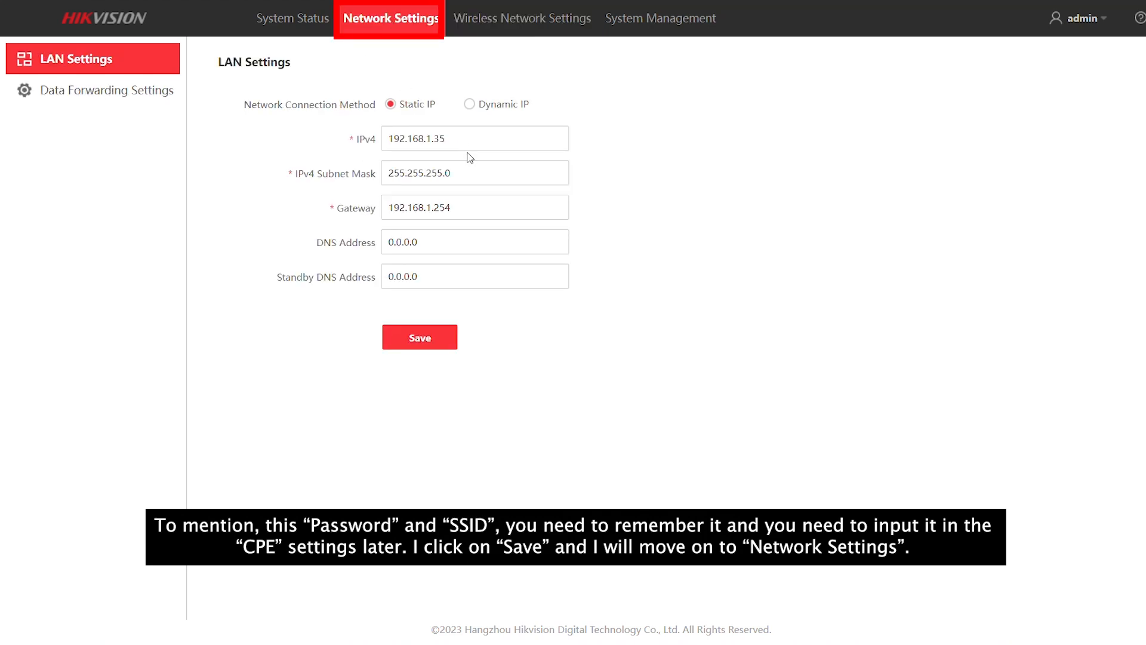
drag(449, 139, 424, 138)
text(0.30)
click(463, 200)
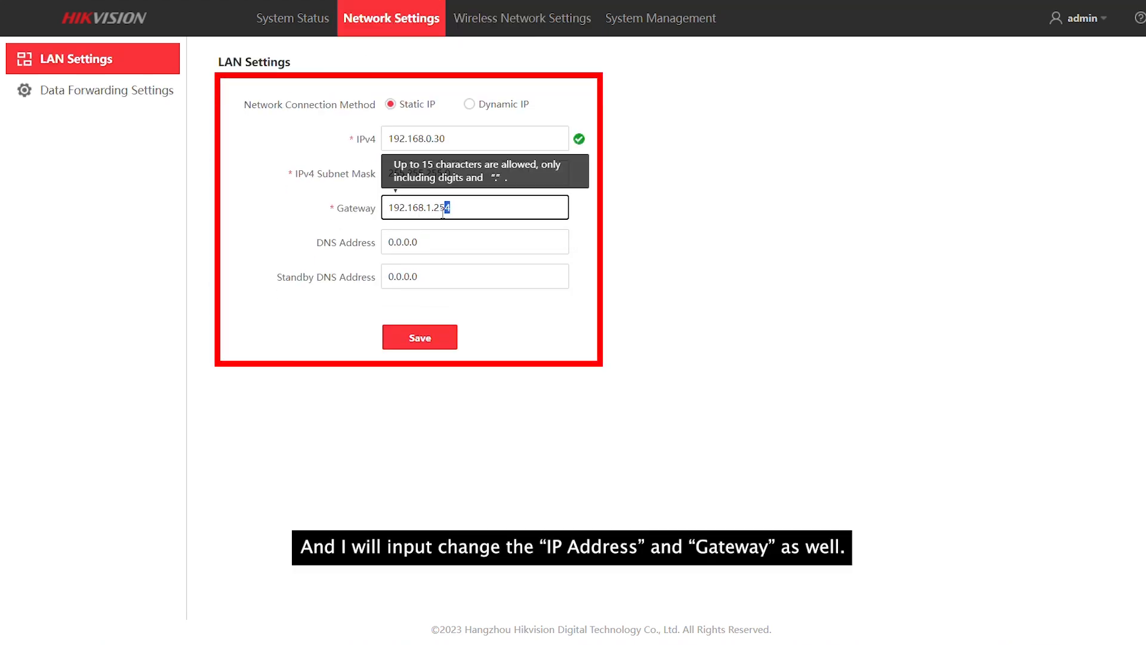
key(BackSpace)
key(BackSpace)
key(BackSpace)
text(0.1)
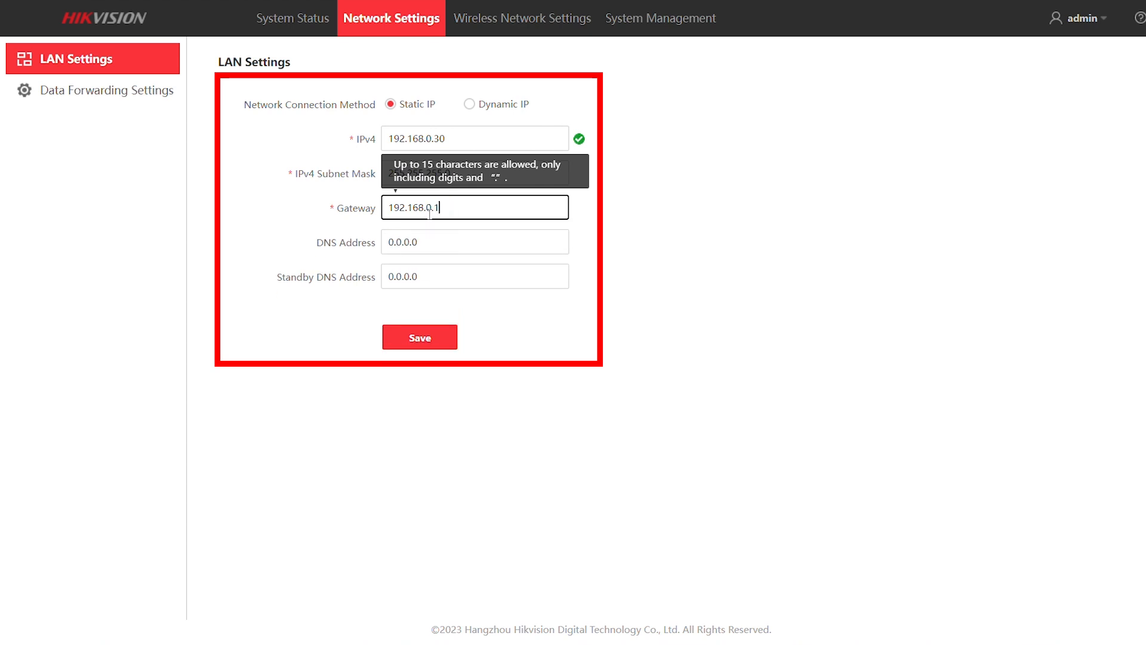
drag(460, 206, 380, 215)
drag(469, 140, 381, 146)
click(652, 224)
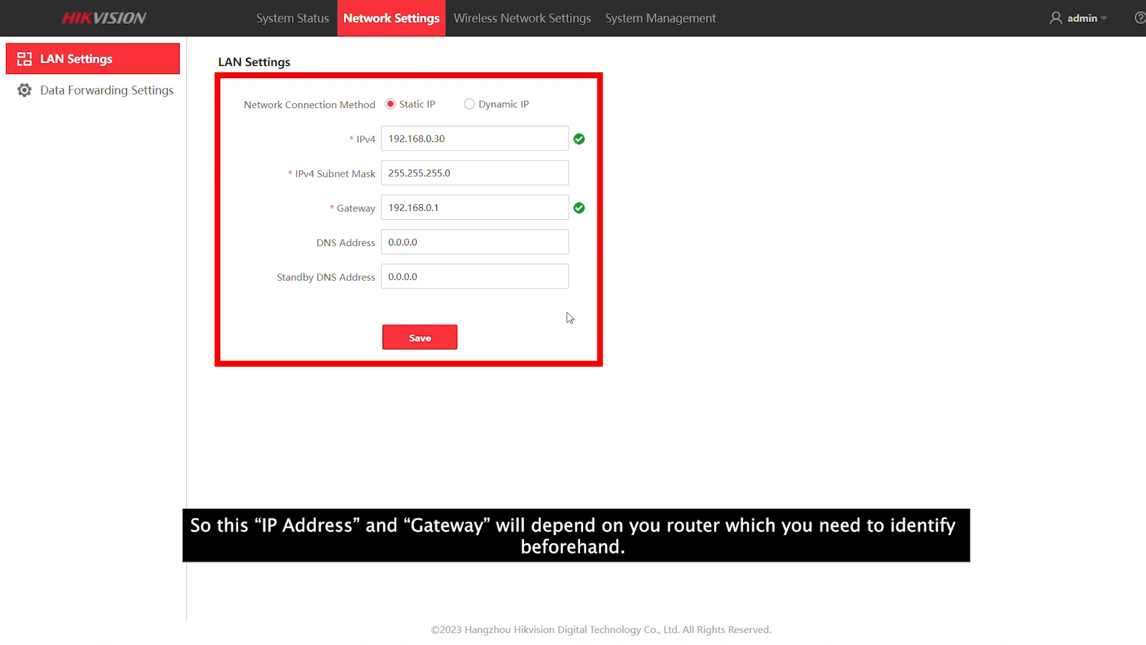
click(440, 339)
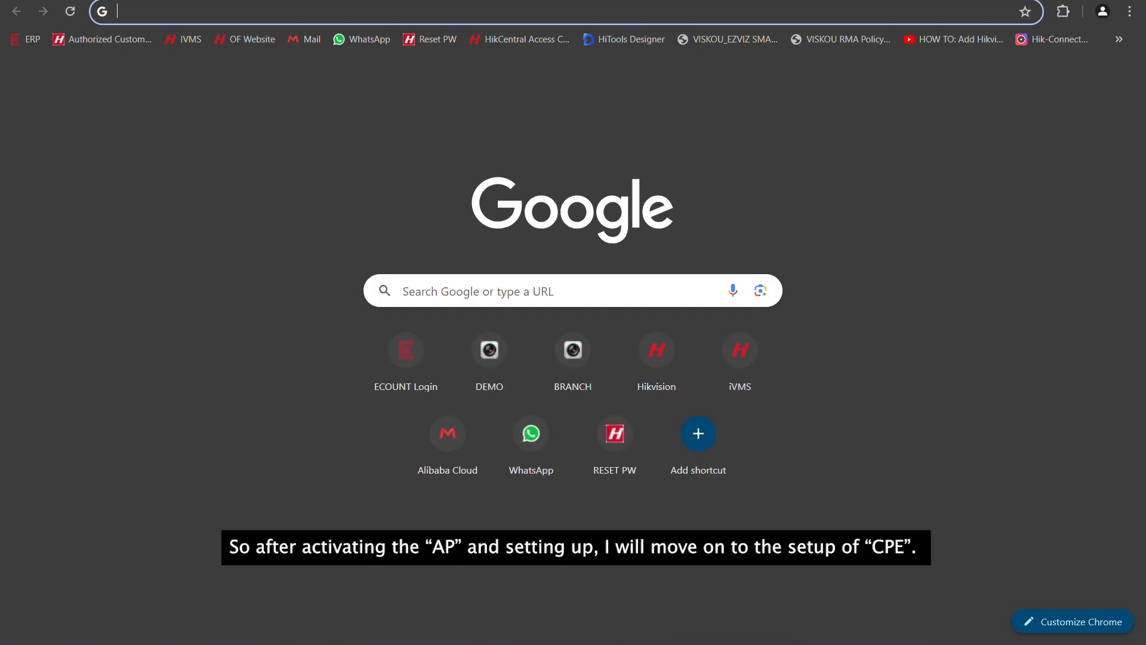
Enter the CPE's default address 192.168.1.35 in Chrome's address bar.
click(166, 15)
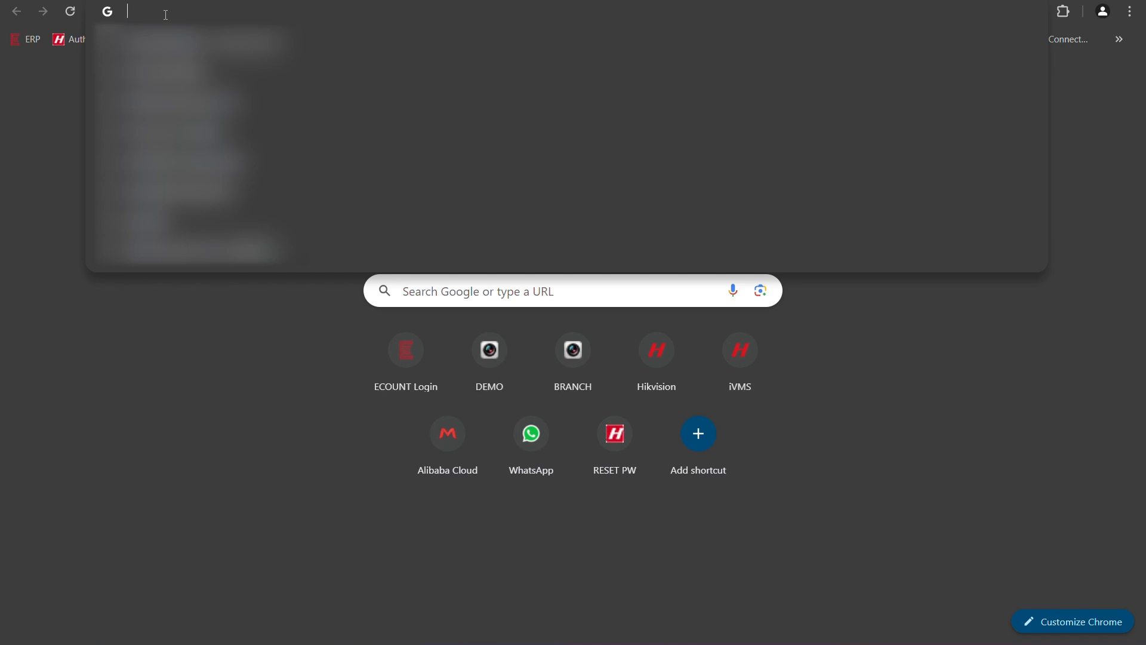
text(192.168.1.35)
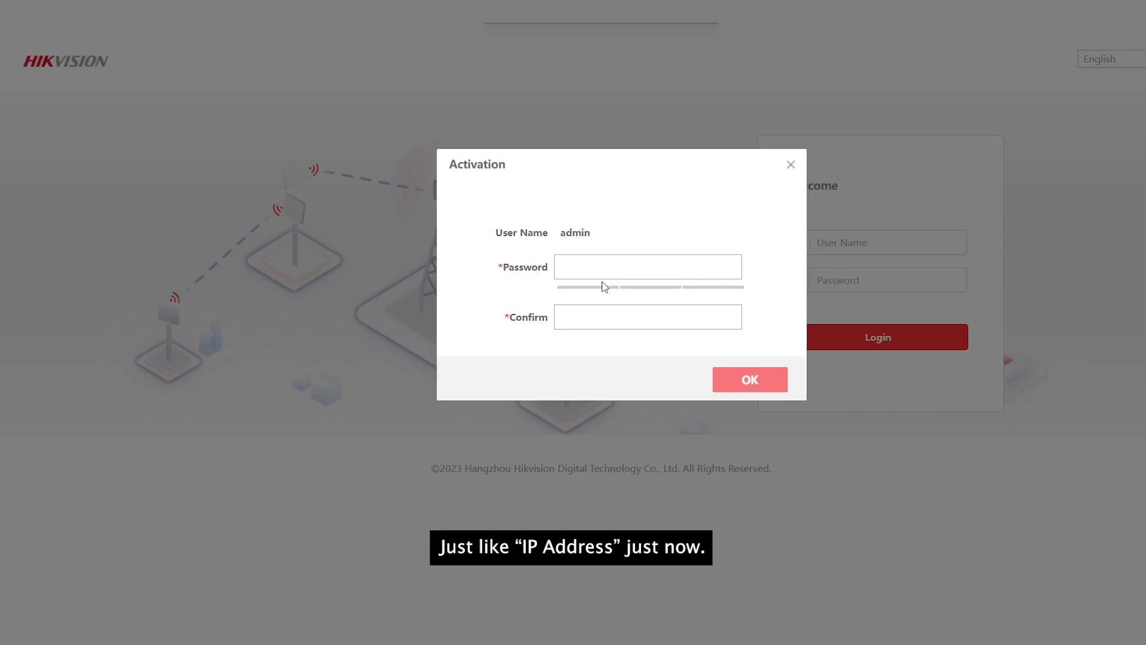
Activate the CPE with a new admin password, choose Malaysia as region, and accept the disclaimer.
click(609, 276)
text(•)
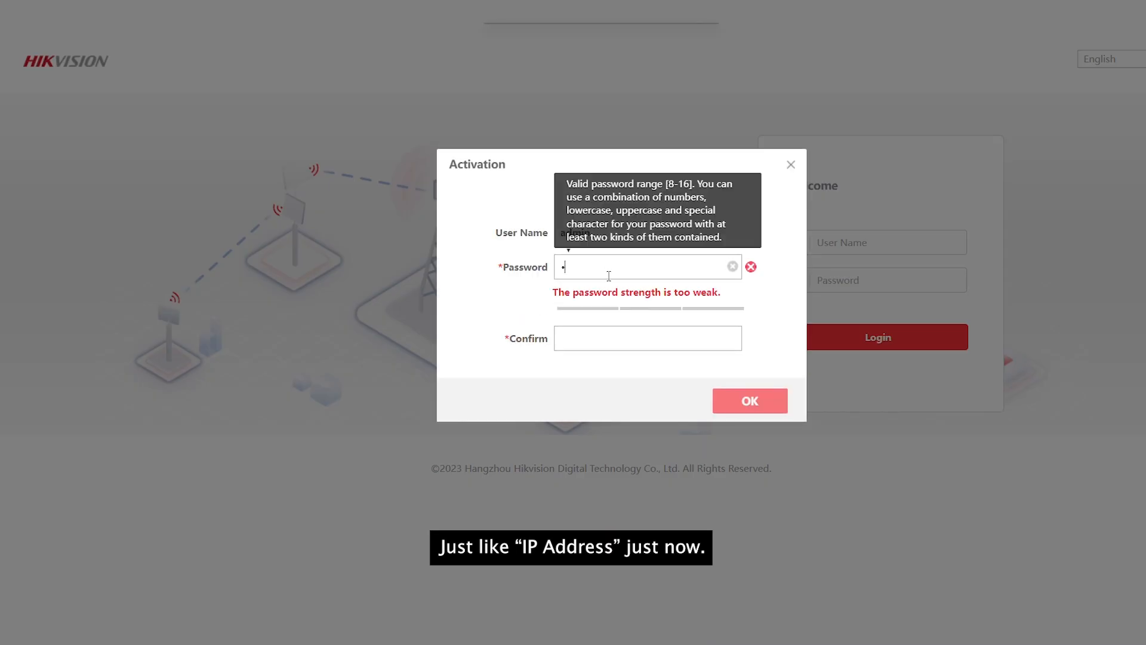
text(••••)
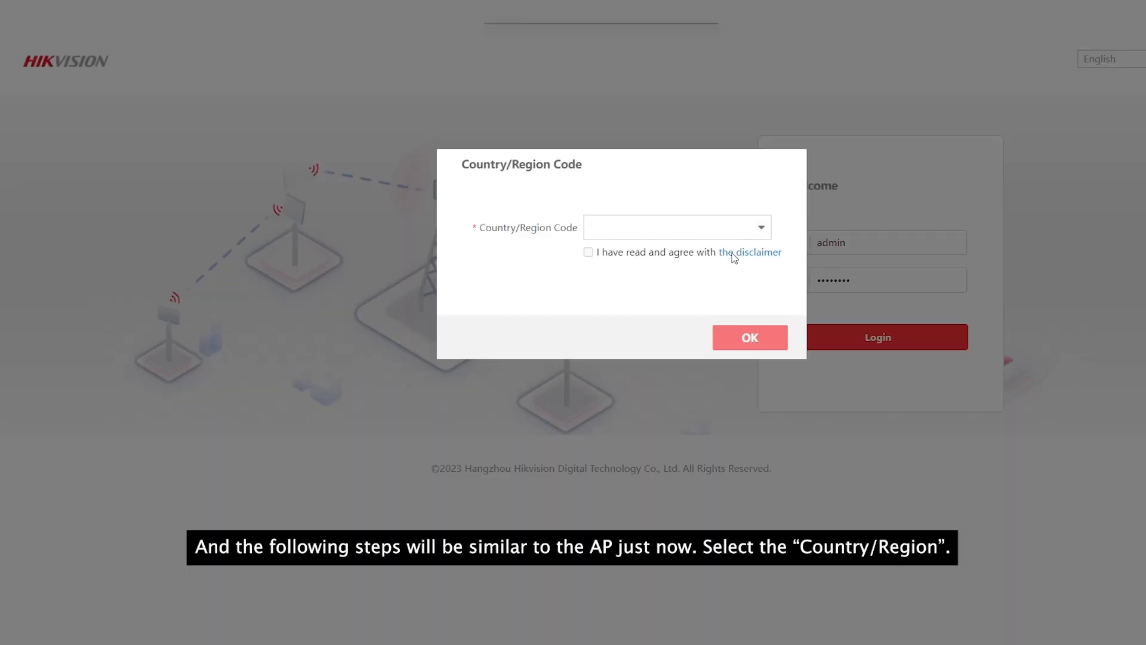
click(717, 227)
scroll(675, 364, down, 5)
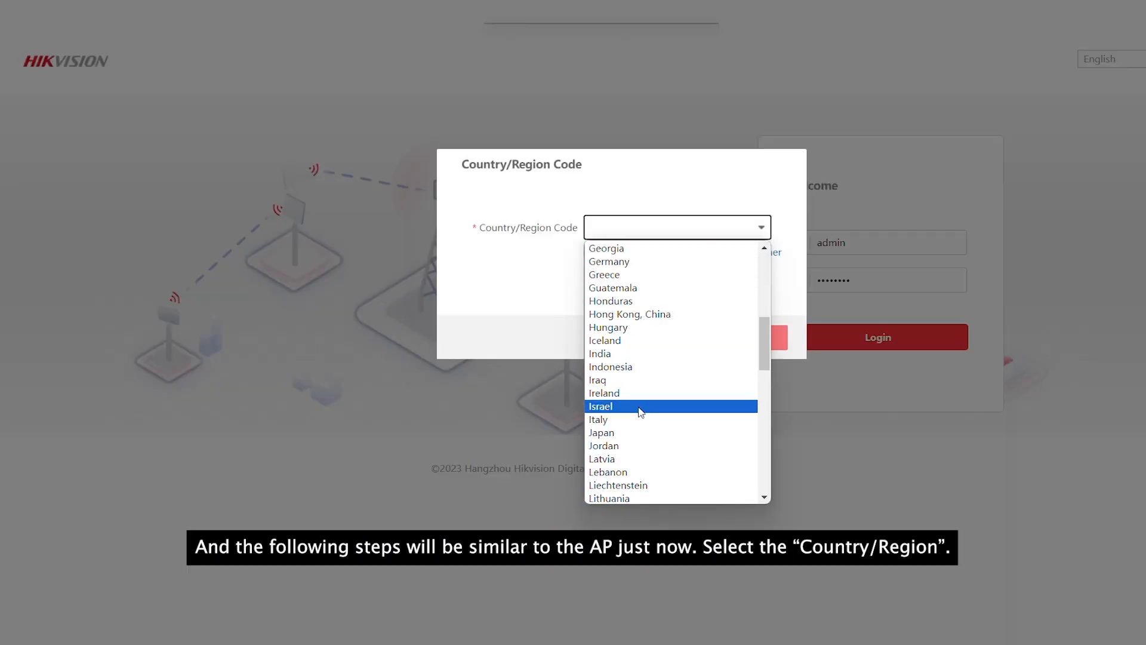
scroll(649, 395, down, 3)
click(669, 391)
click(588, 252)
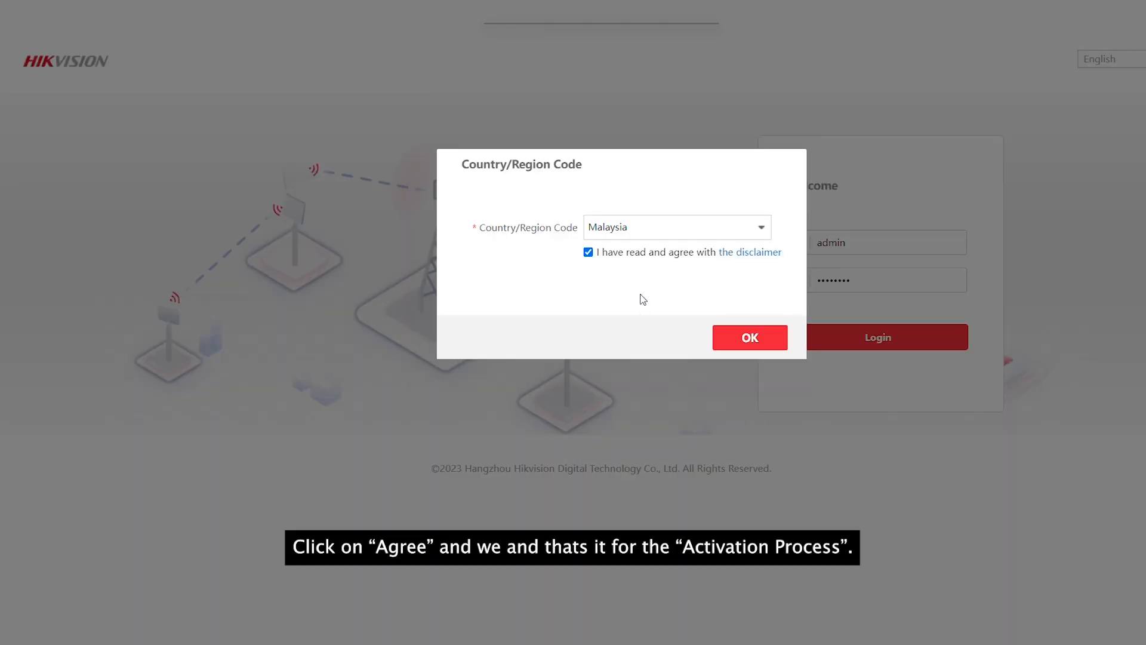
click(735, 339)
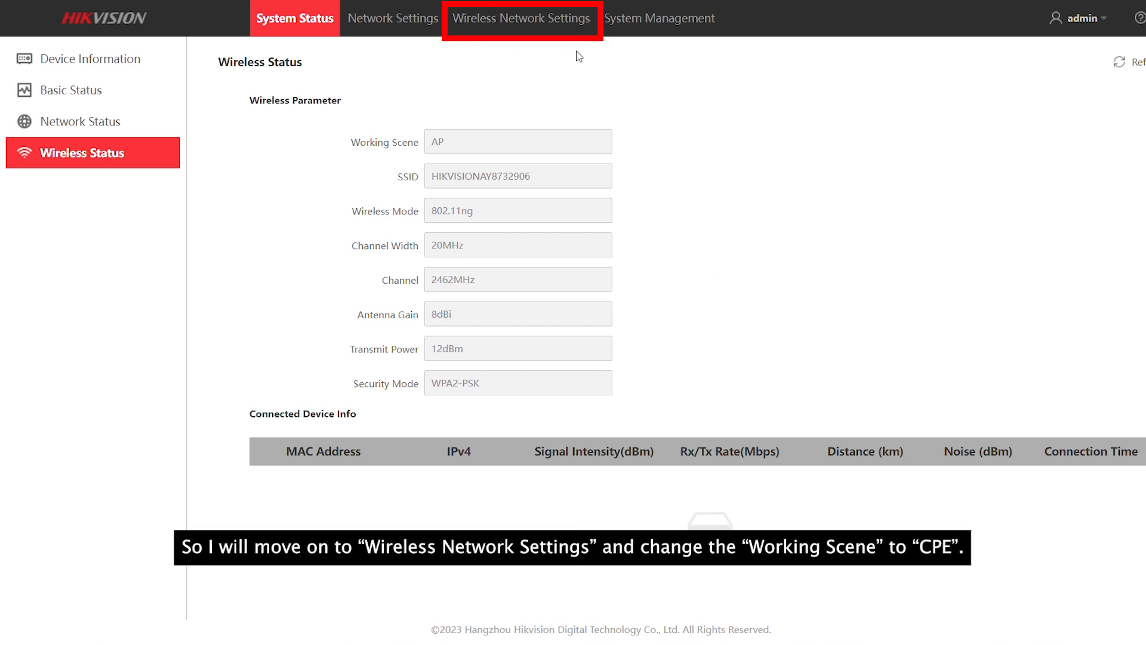
Switch the working scene to CPE, set SSID Test with the AP's PSK key, and save.
click(524, 21)
click(472, 97)
drag(515, 133, 389, 151)
drag(483, 407, 404, 421)
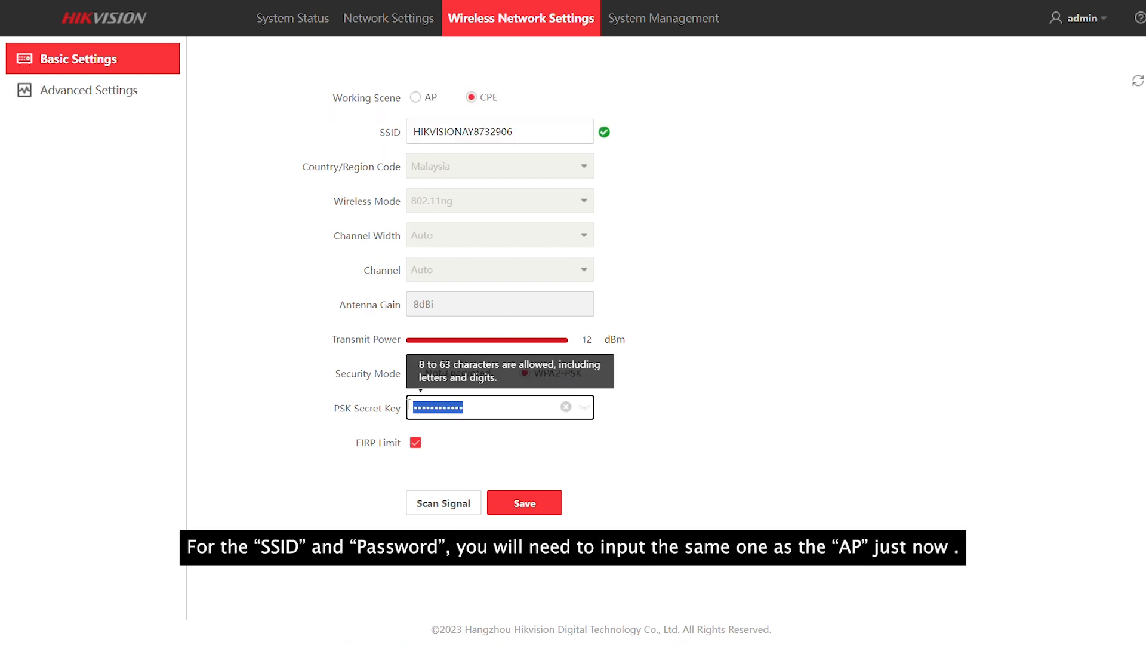
drag(536, 132, 382, 137)
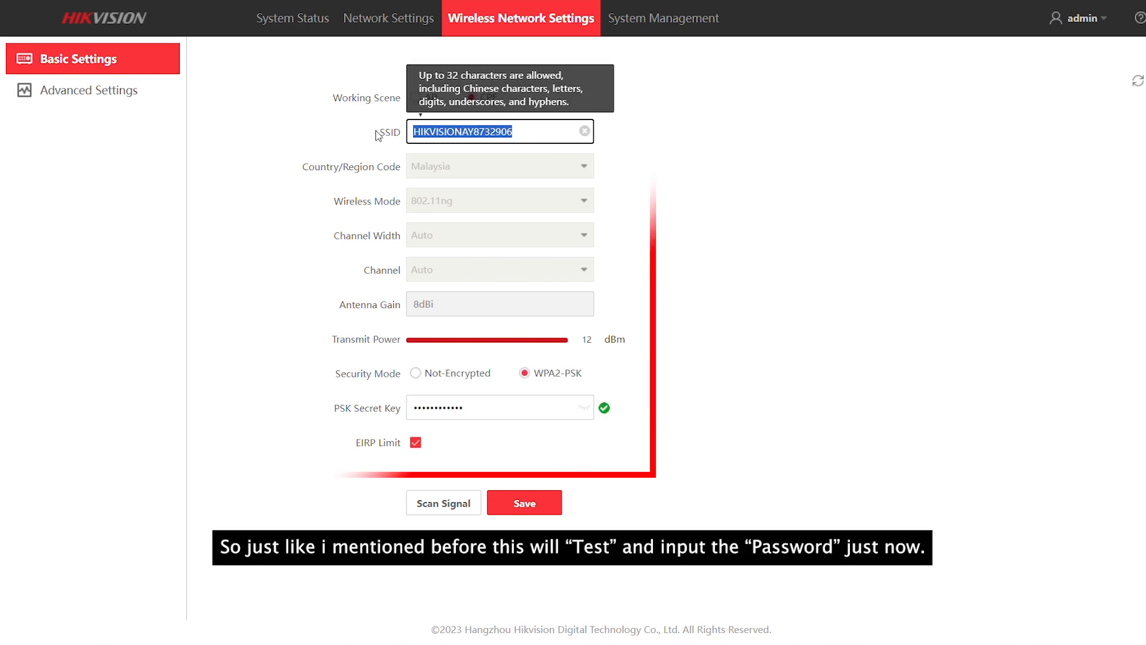
text(Test)
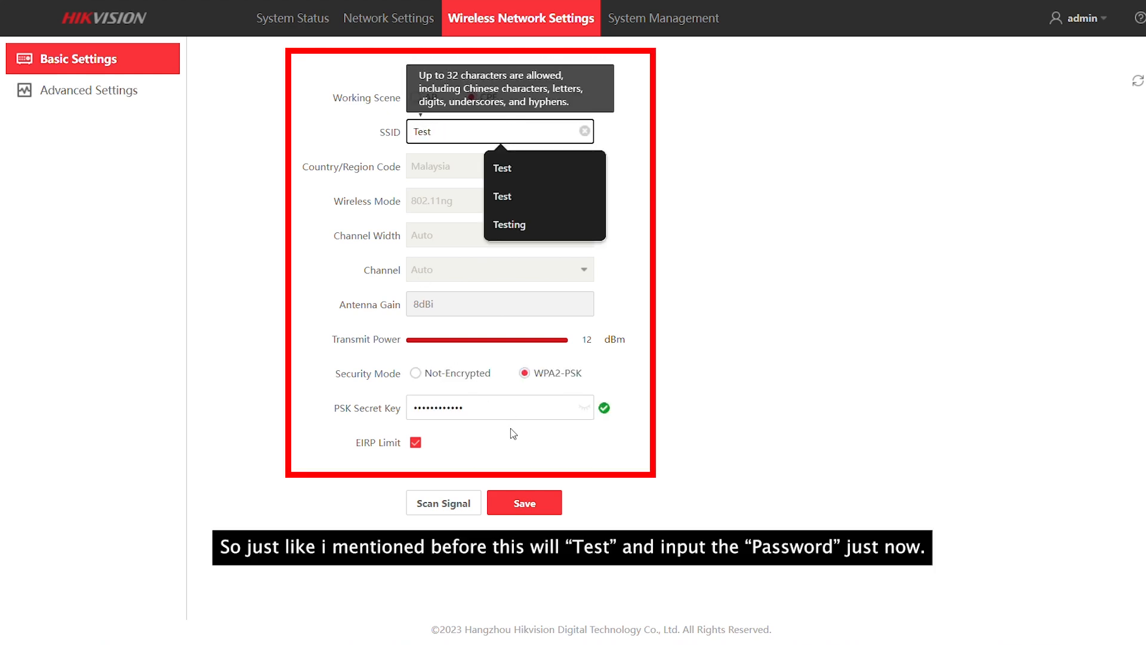
drag(483, 410, 385, 414)
text(••••••)
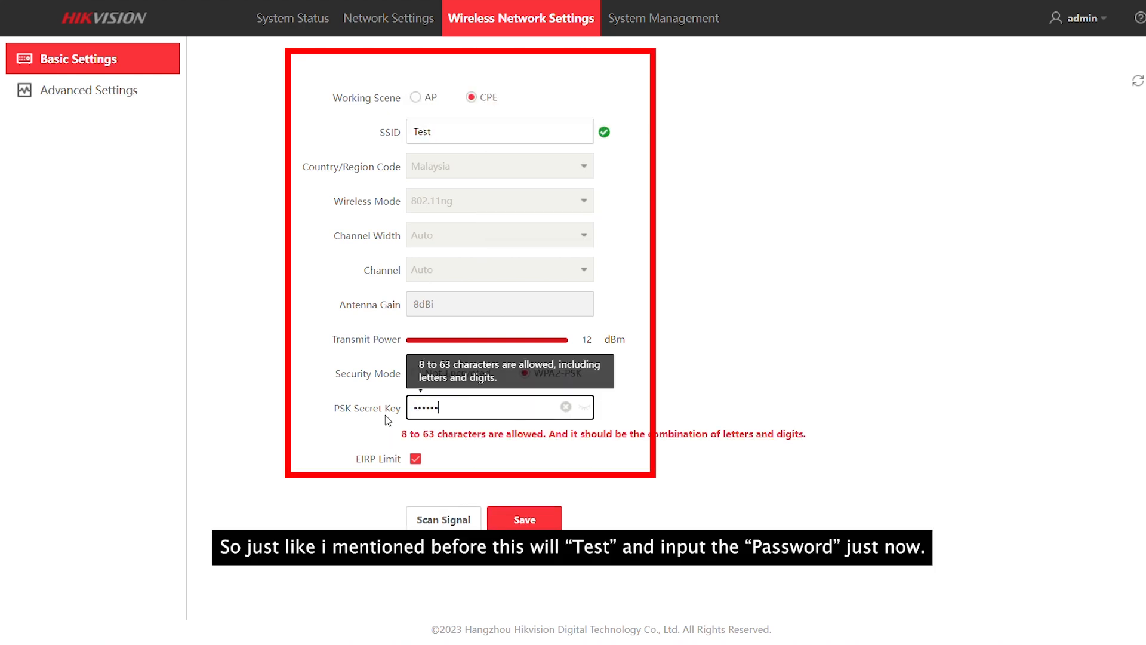
text(••)
click(530, 509)
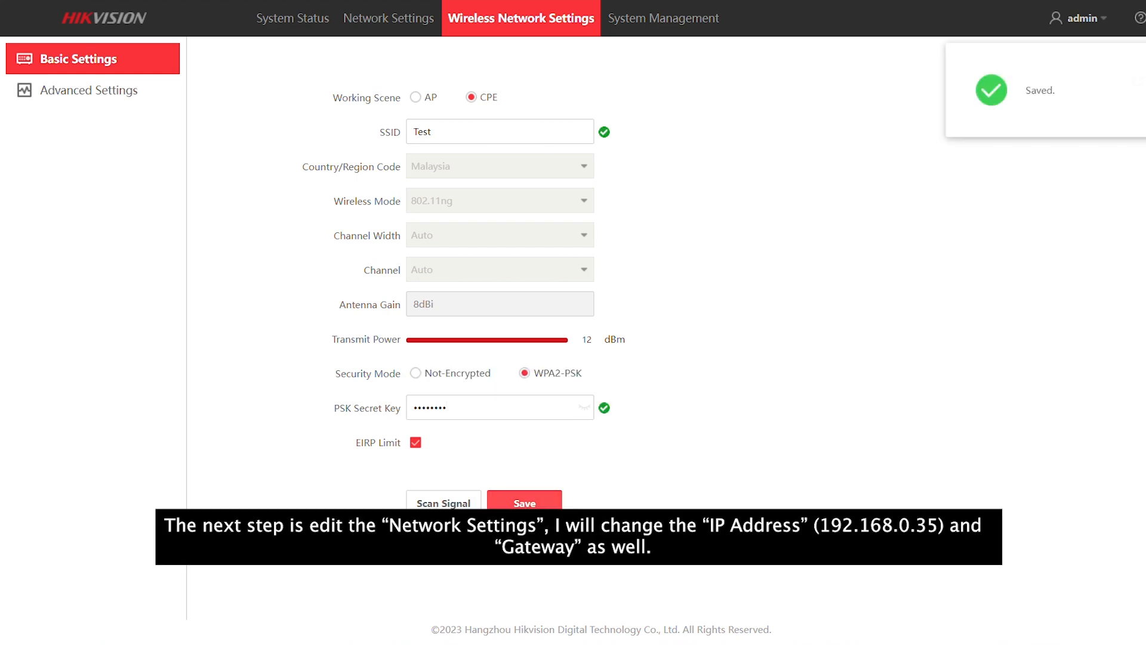
Change the CPE's LAN IPv4 to 192.168.0.31 and gateway to 192.168.0.1, then save.
click(391, 20)
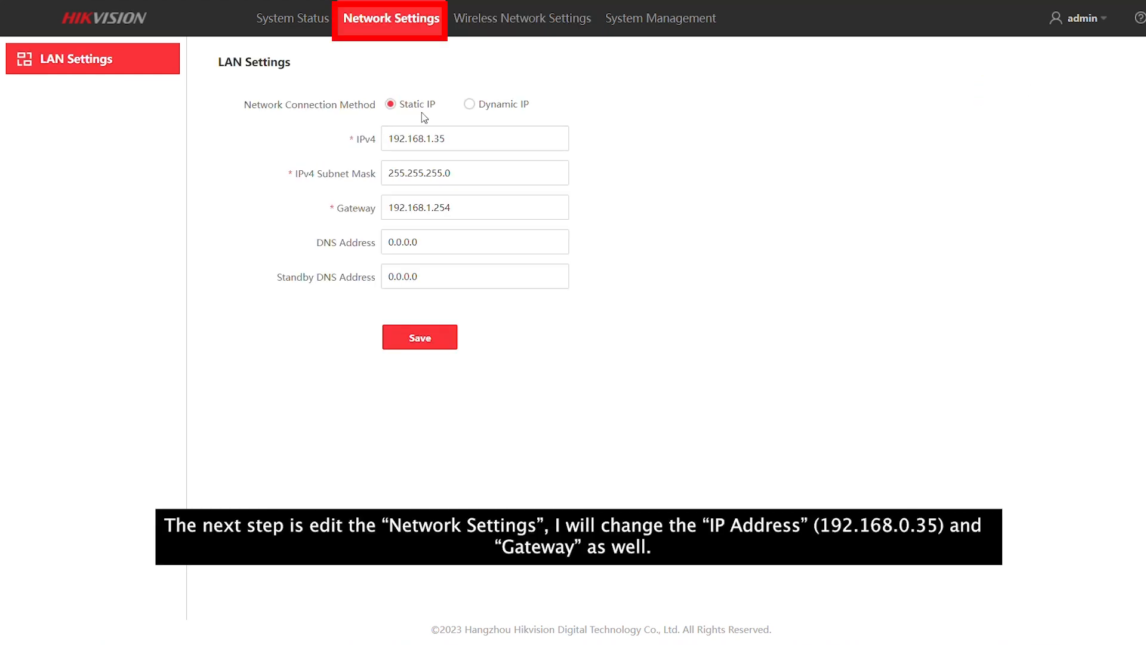
double_click(434, 139)
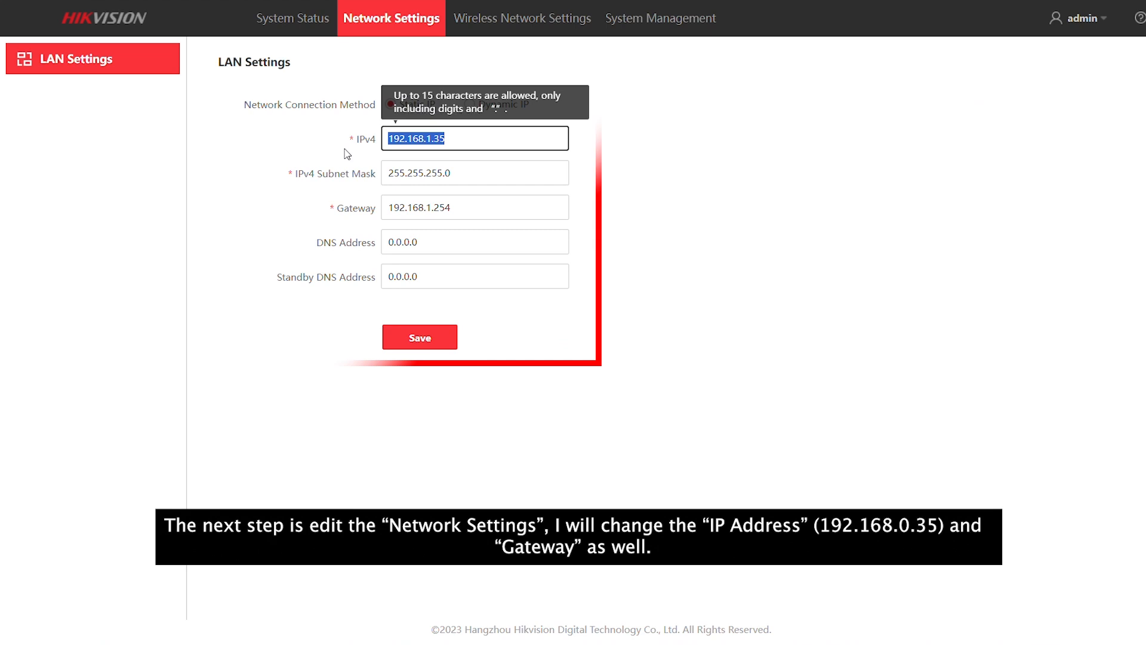
click(433, 139)
click(461, 139)
key(BackSpace)
text(1)
drag(455, 208, 424, 213)
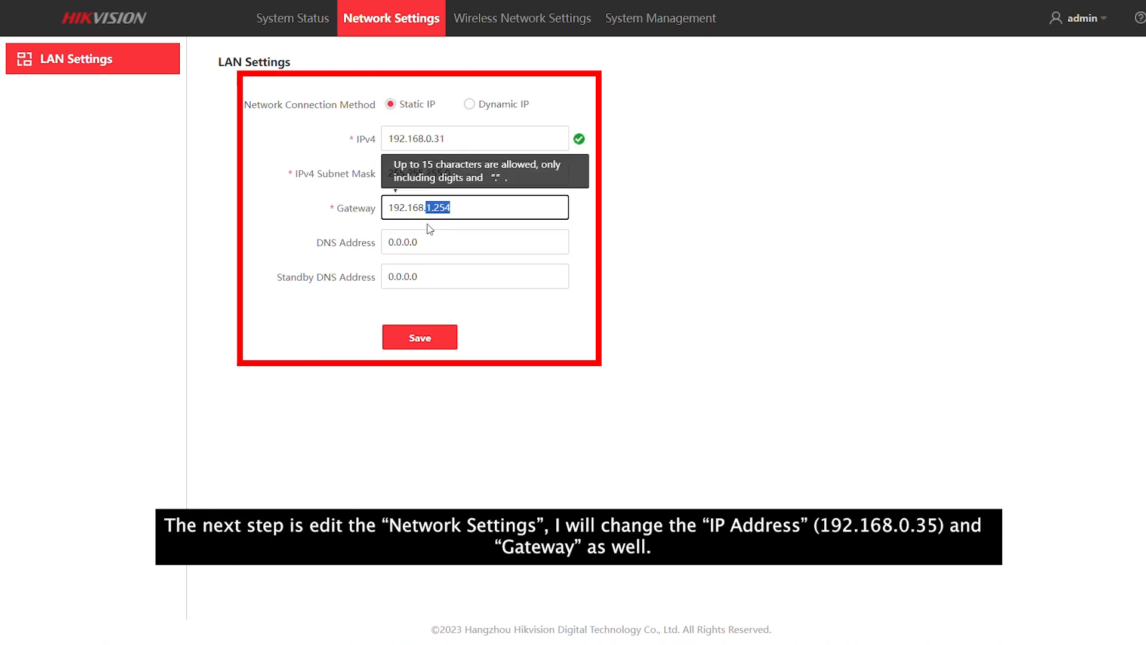
text(0.1)
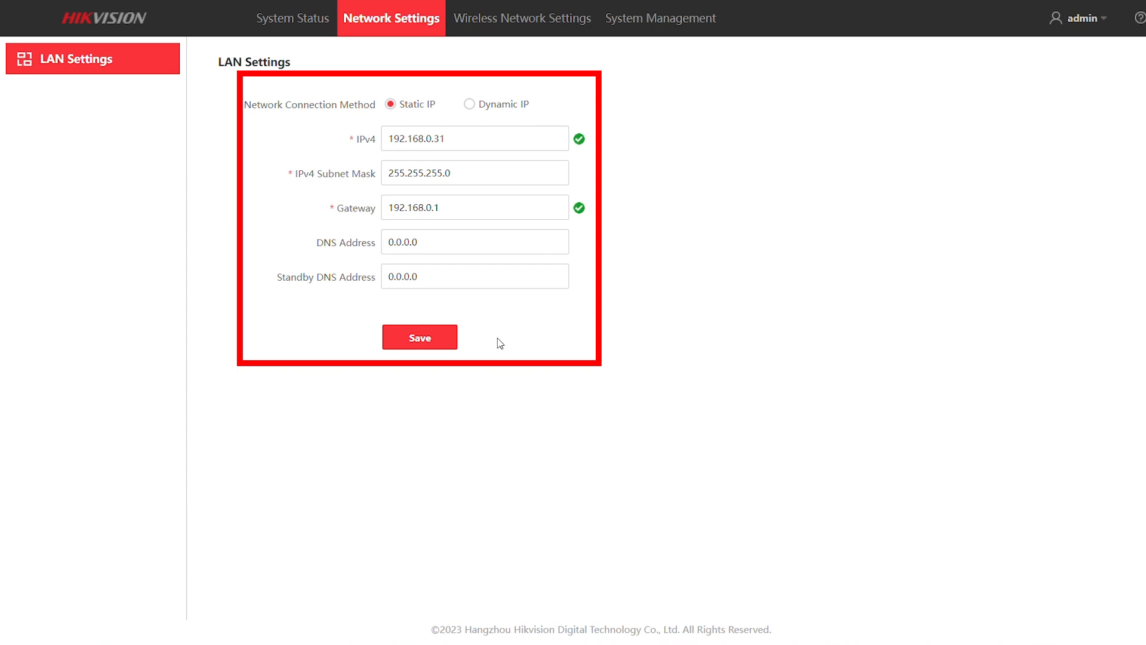
click(445, 338)
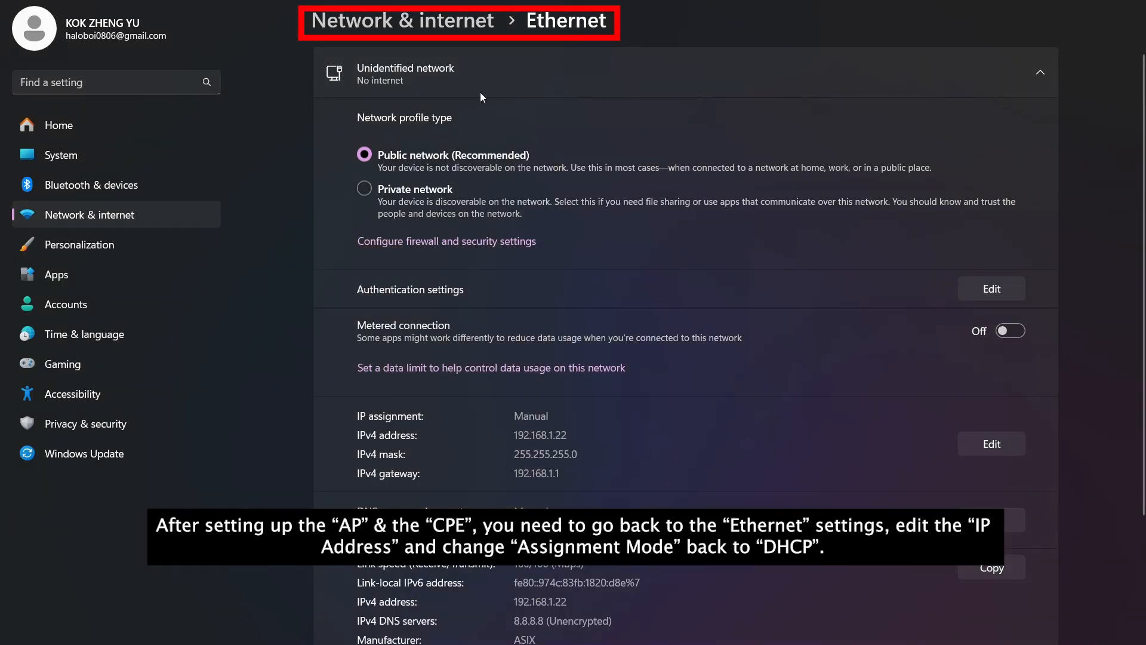
Change the Ethernet IP assignment from Manual to Automatic (DHCP) and save it.
click(996, 447)
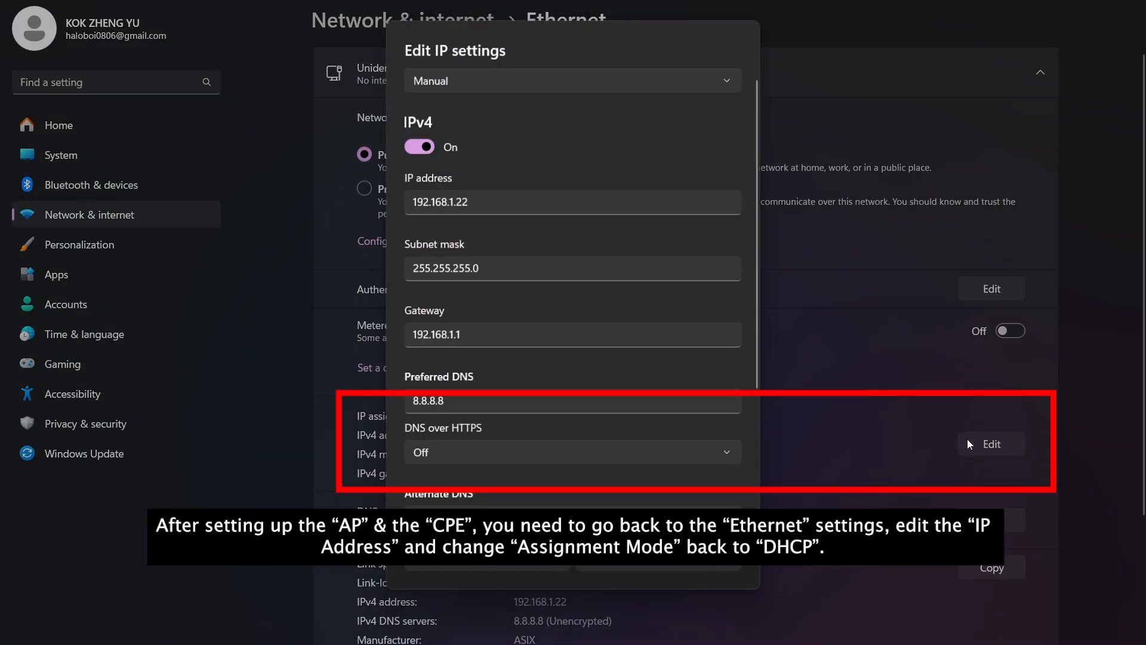
click(480, 78)
click(478, 58)
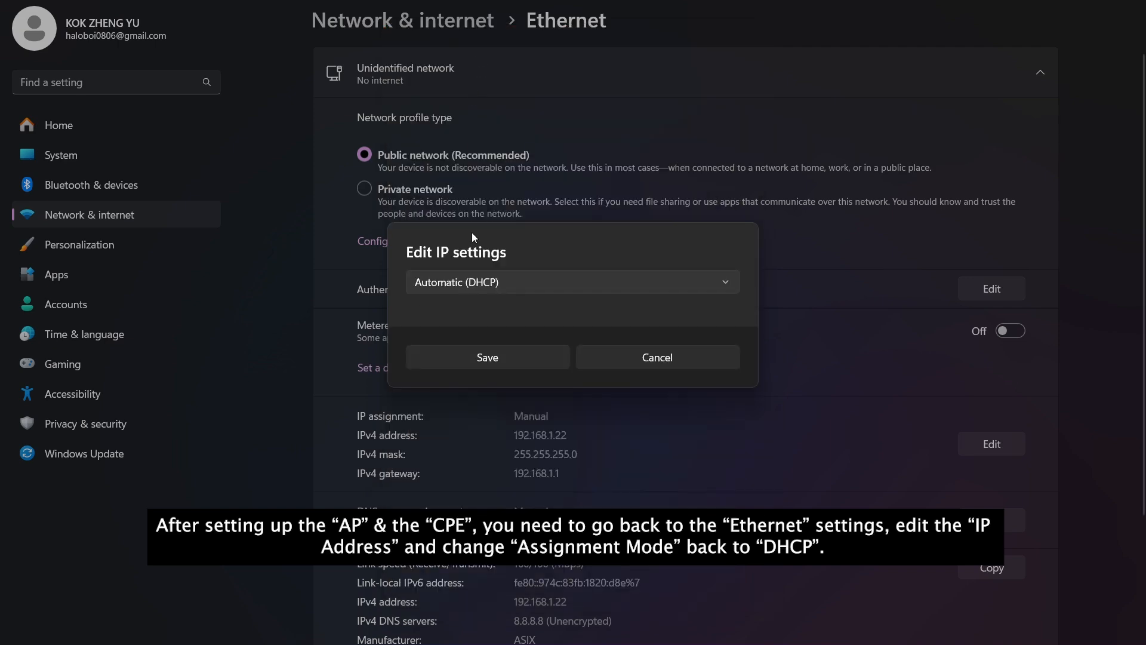
click(476, 357)
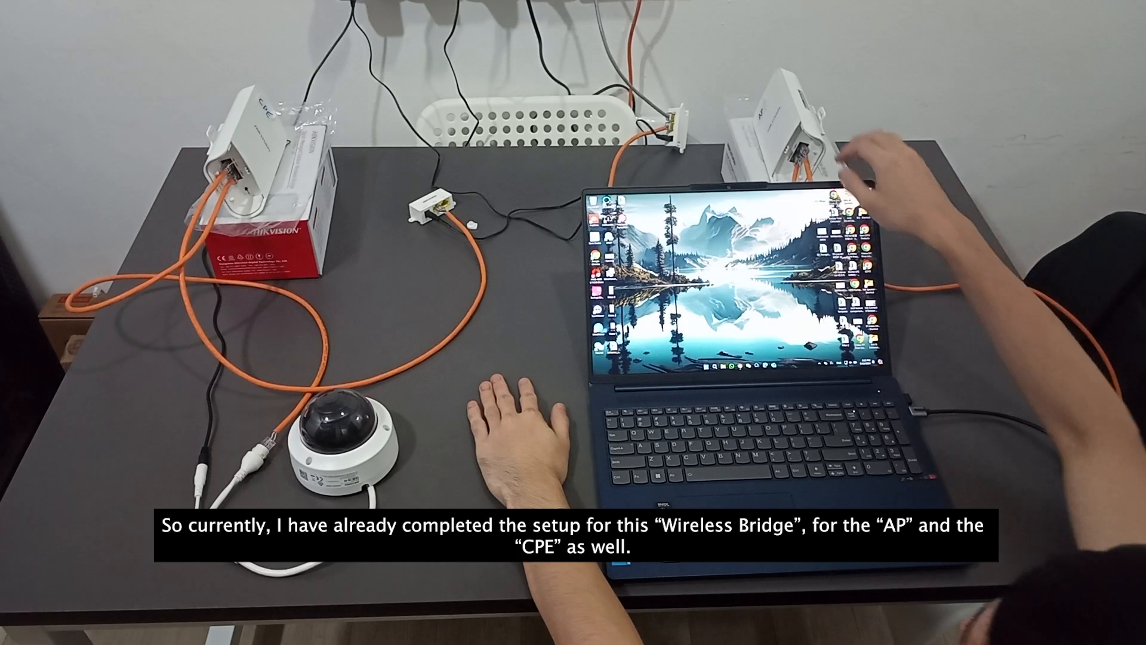